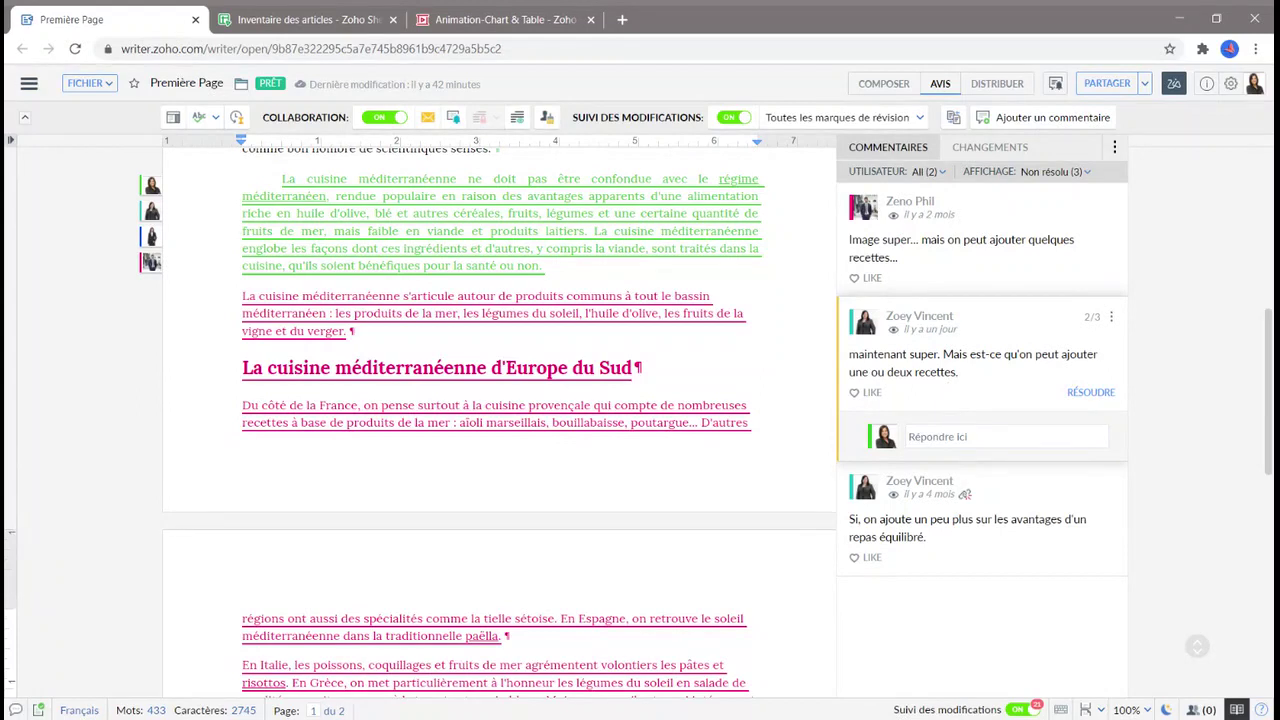
Place the caret after the Europe du Sud heading and bring up the Partager sharing dialog.
click(1005, 436)
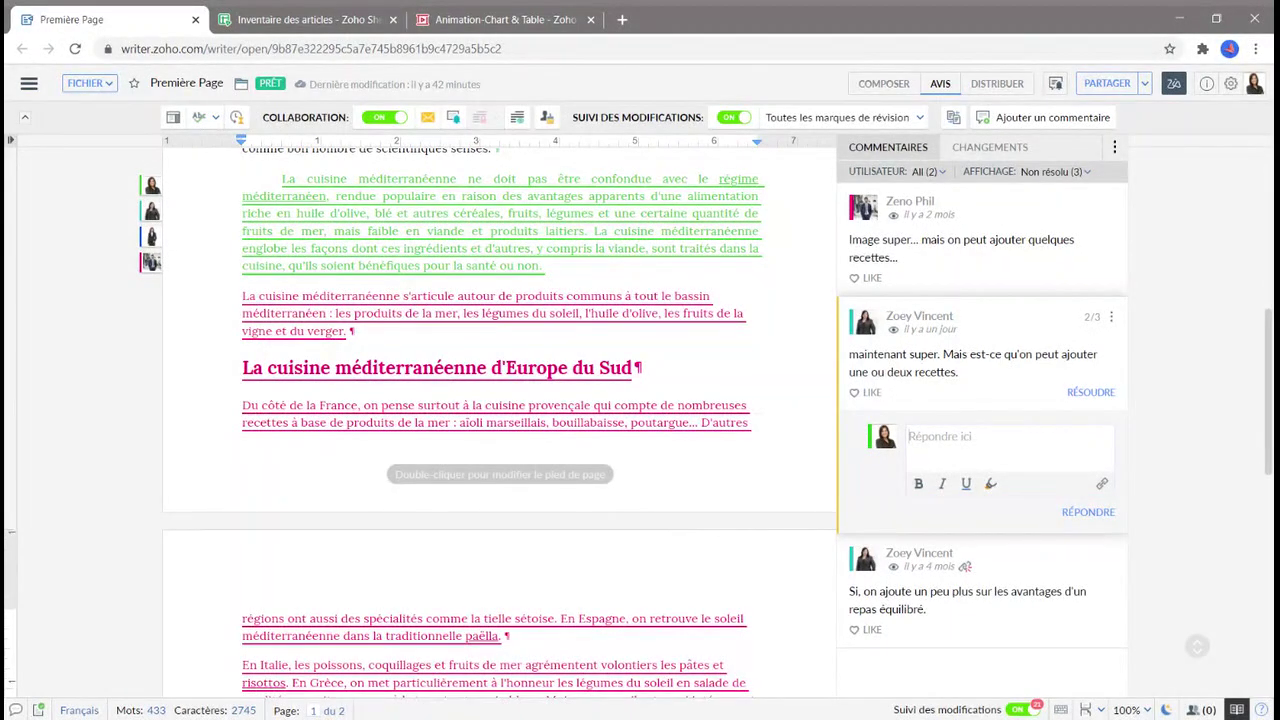
click(762, 372)
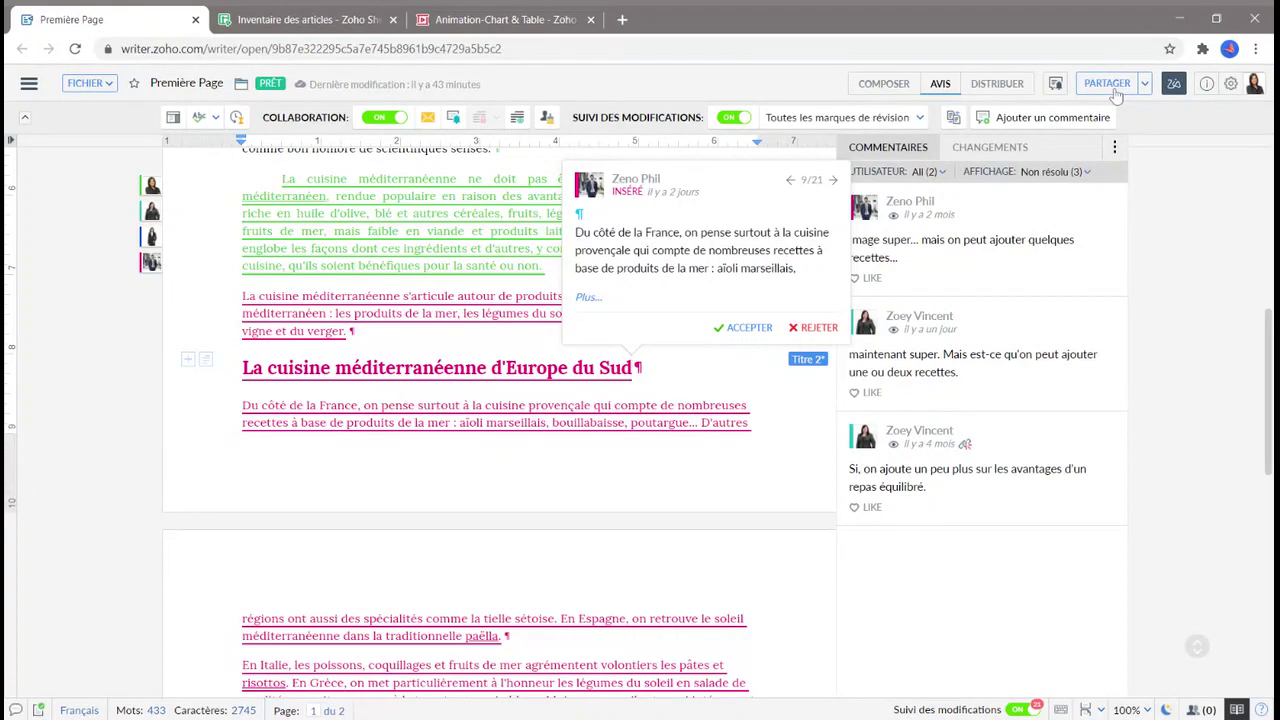
click(1107, 84)
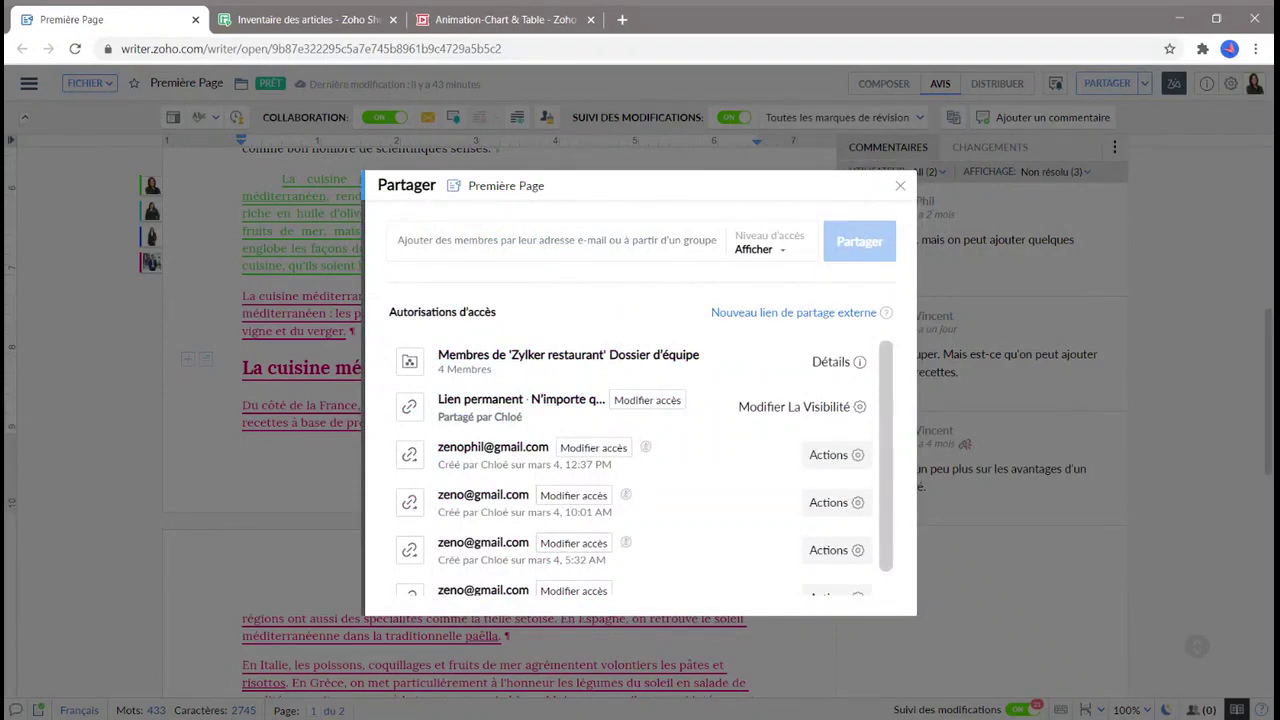
Review the Niveau d'accès options, keep view-only, and close the Partager dialog.
click(783, 256)
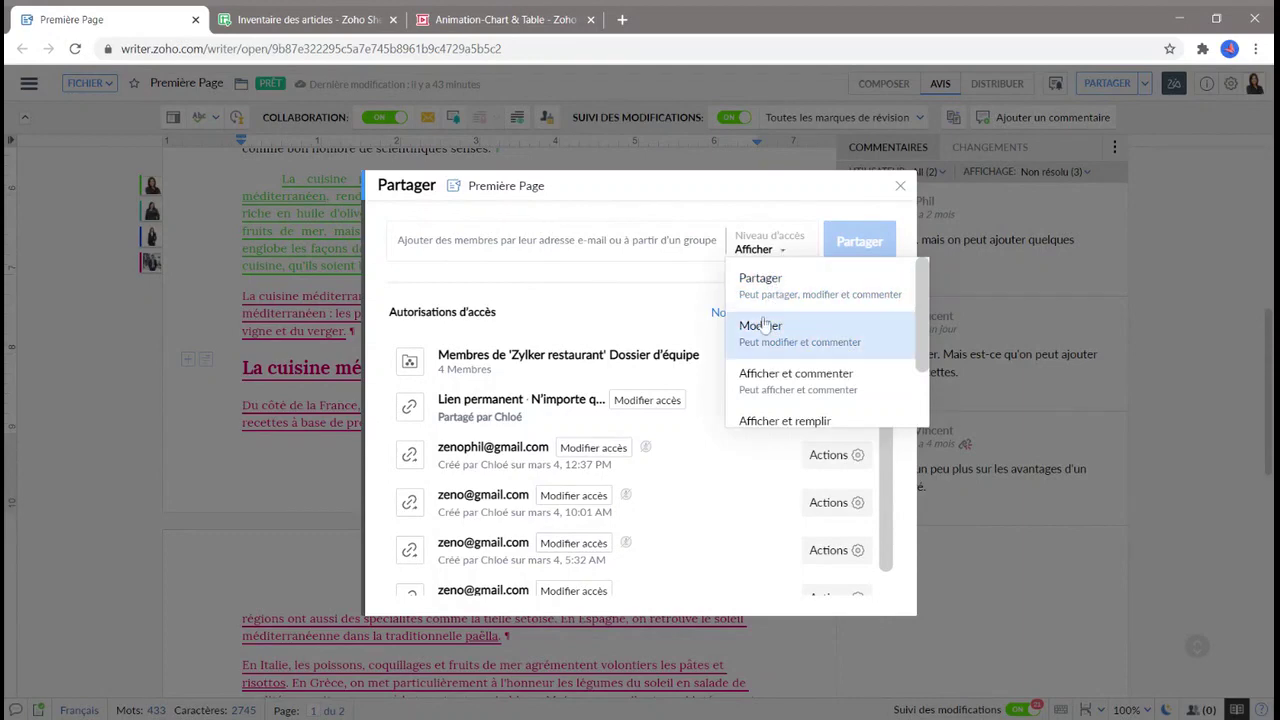
scroll(772, 345, down, 1)
scroll(772, 345, up, 1)
scroll(790, 335, down, 1)
scroll(795, 341, up, 1)
click(900, 190)
click(900, 190)
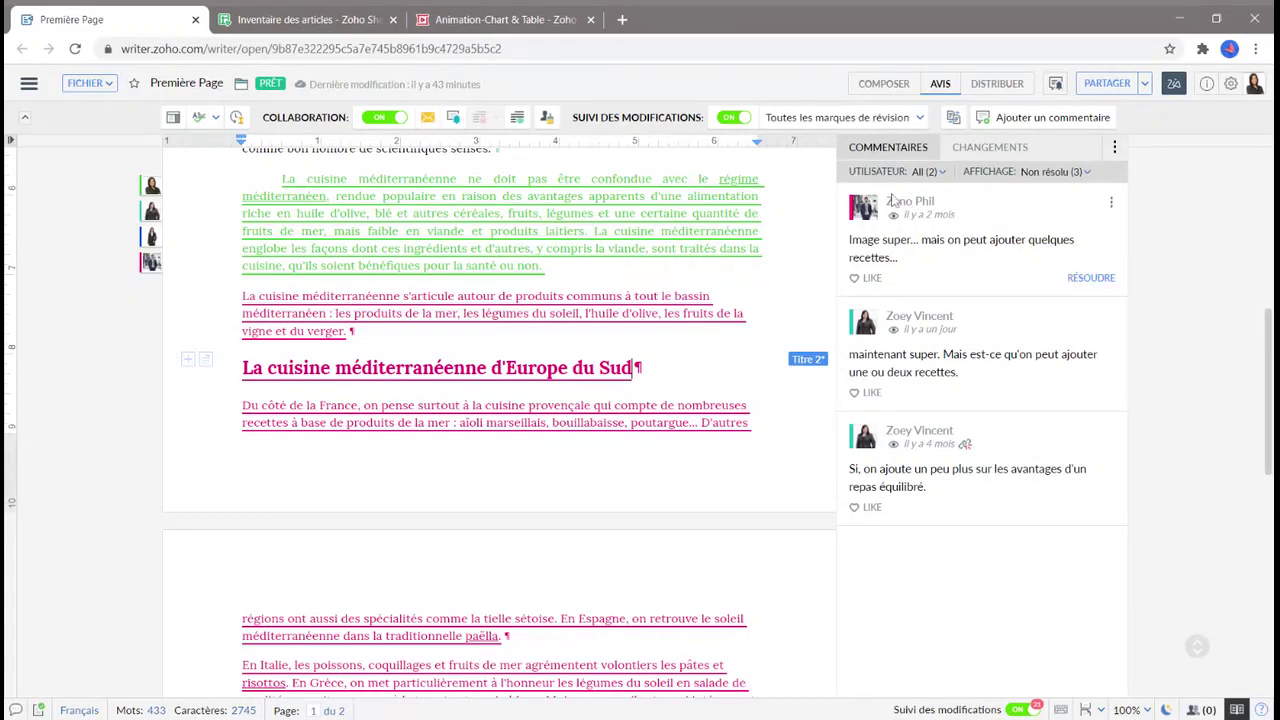
Preview DISTRIBUER's Post to Blog, E-mail and Publier options, closing each without sending or publishing.
click(995, 85)
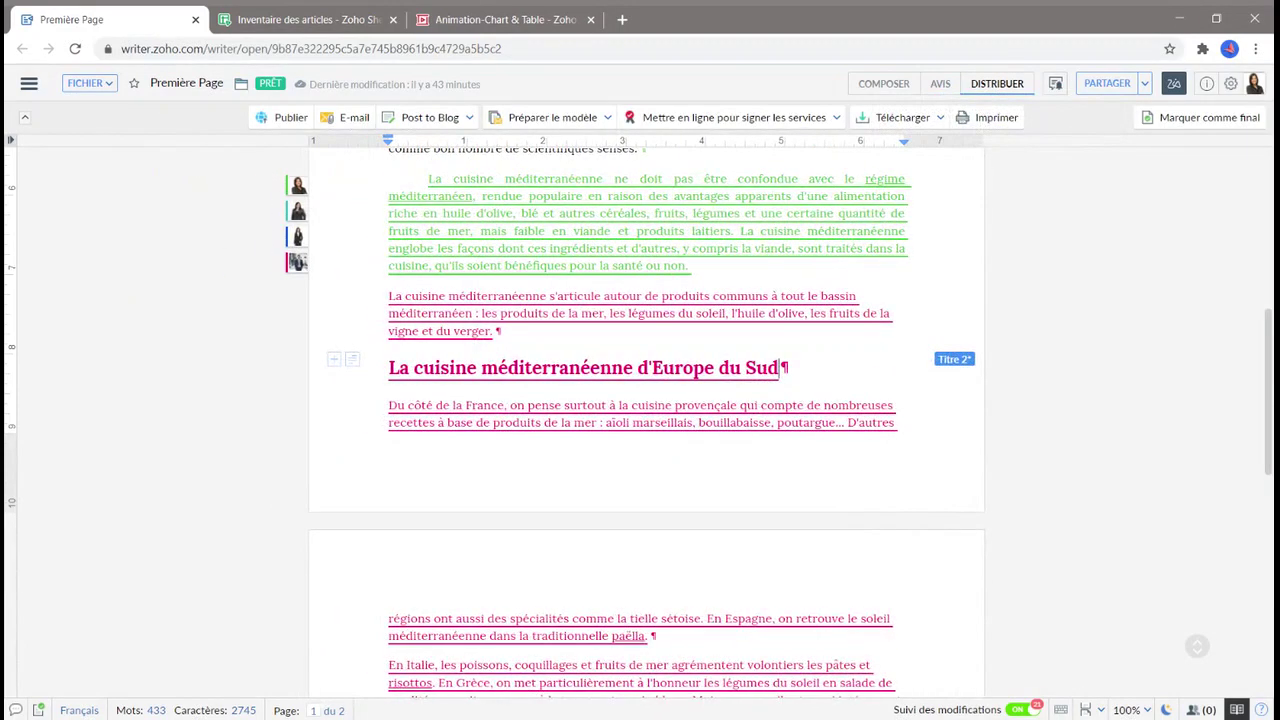
click(426, 121)
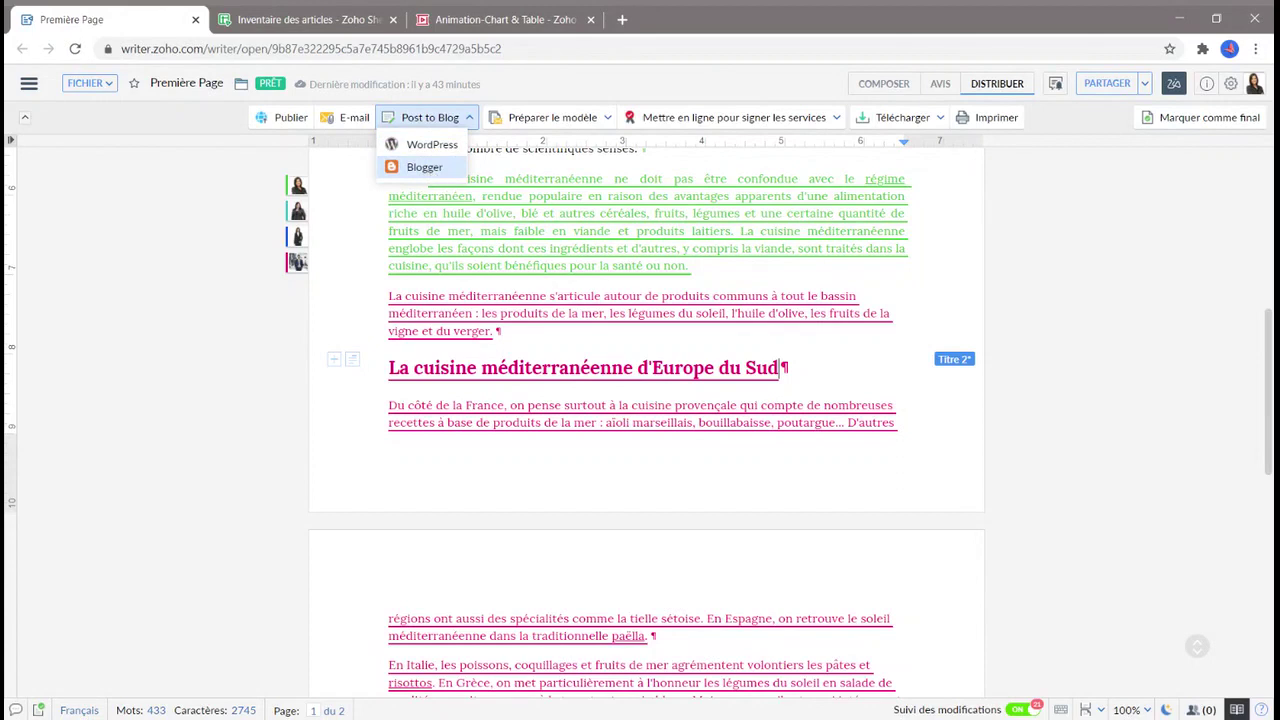
click(342, 120)
click(342, 120)
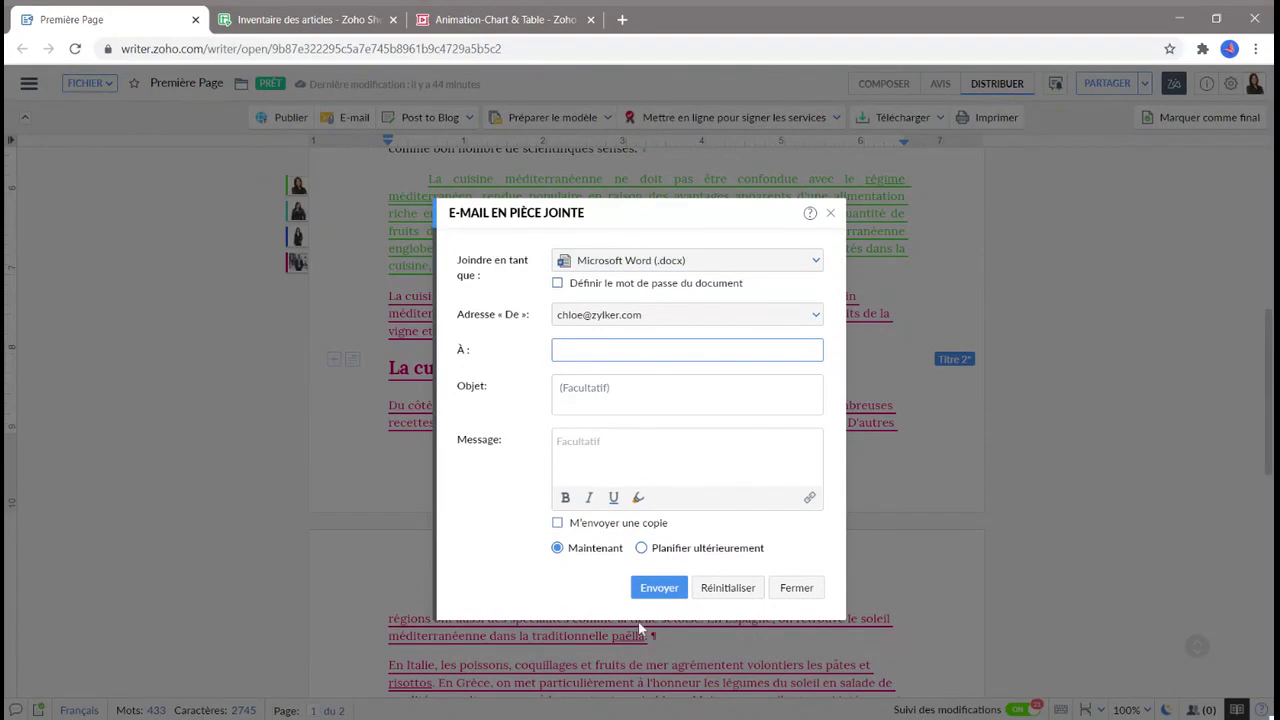
click(796, 588)
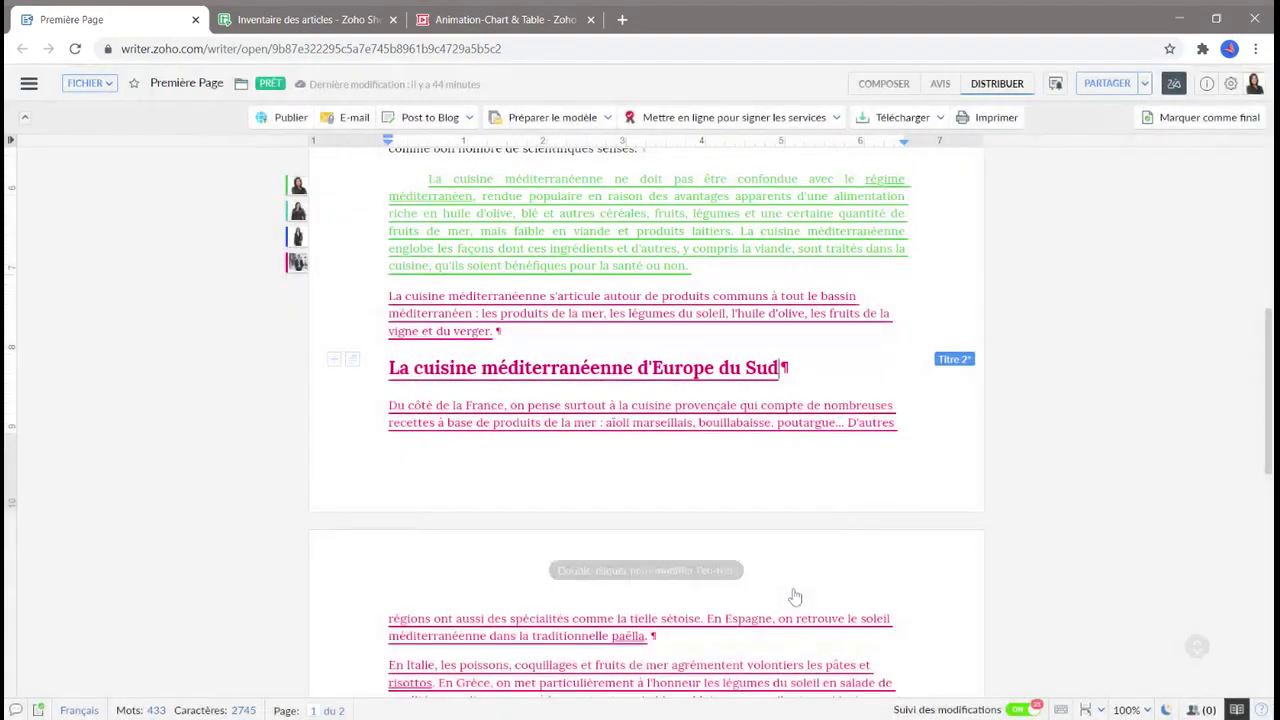
click(286, 120)
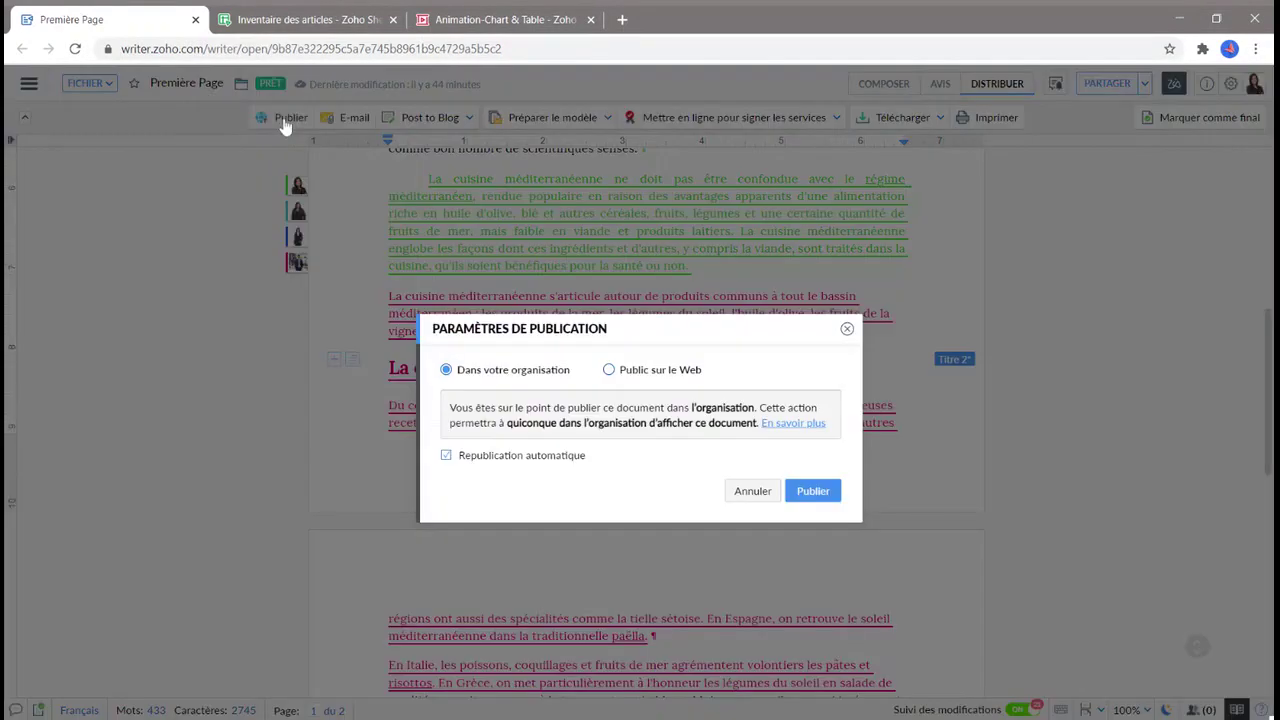
click(847, 329)
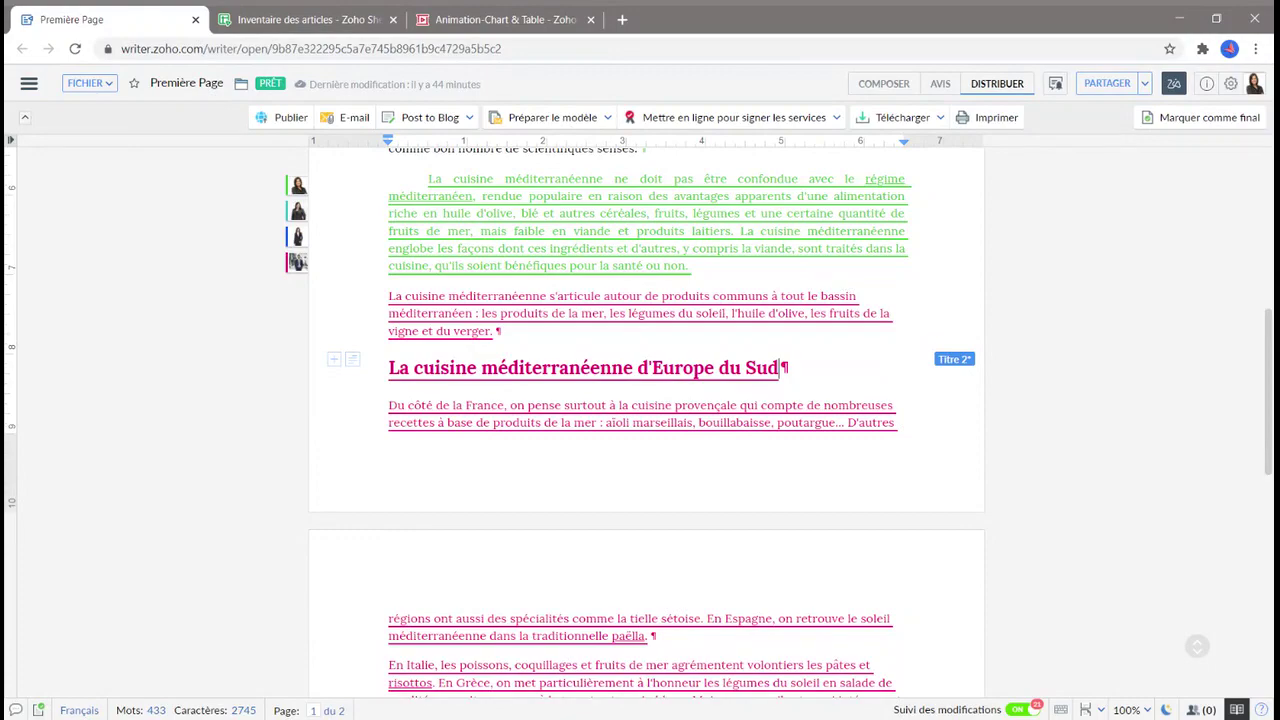
Add a new empty paragraph at the end of the document, below North Africa.
scroll(715, 460, down, 3)
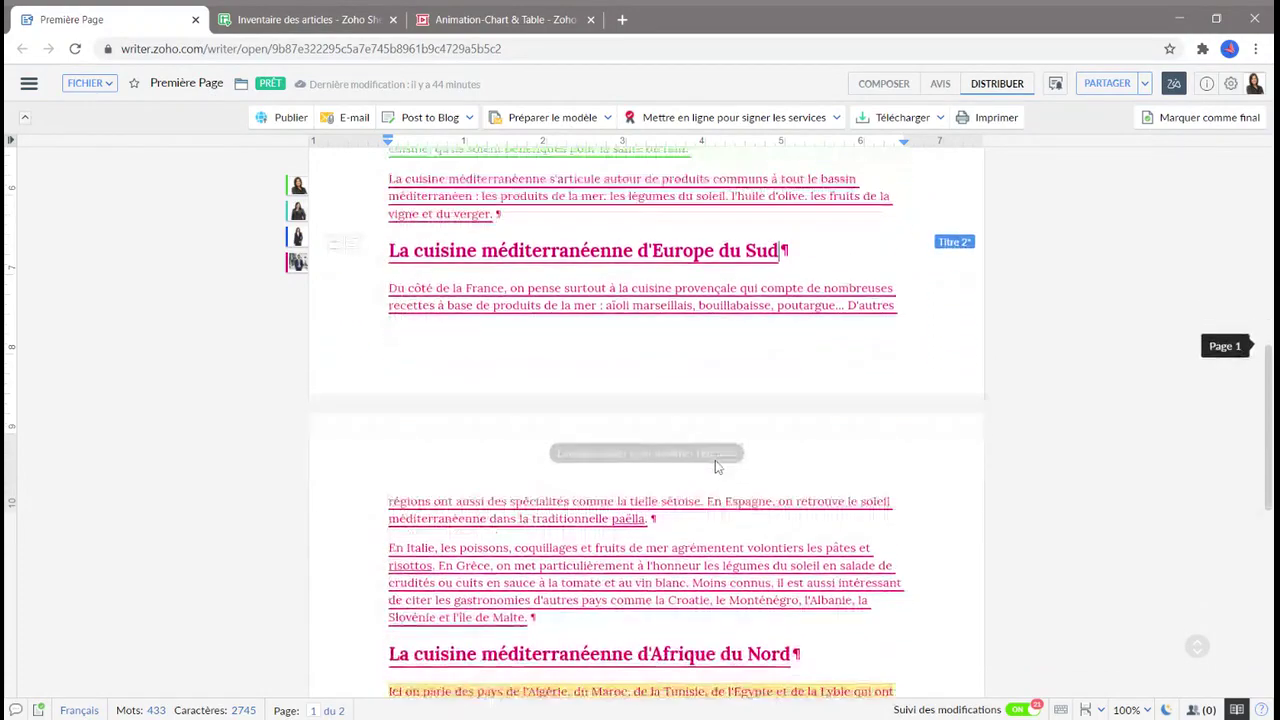
scroll(715, 466, down, 2)
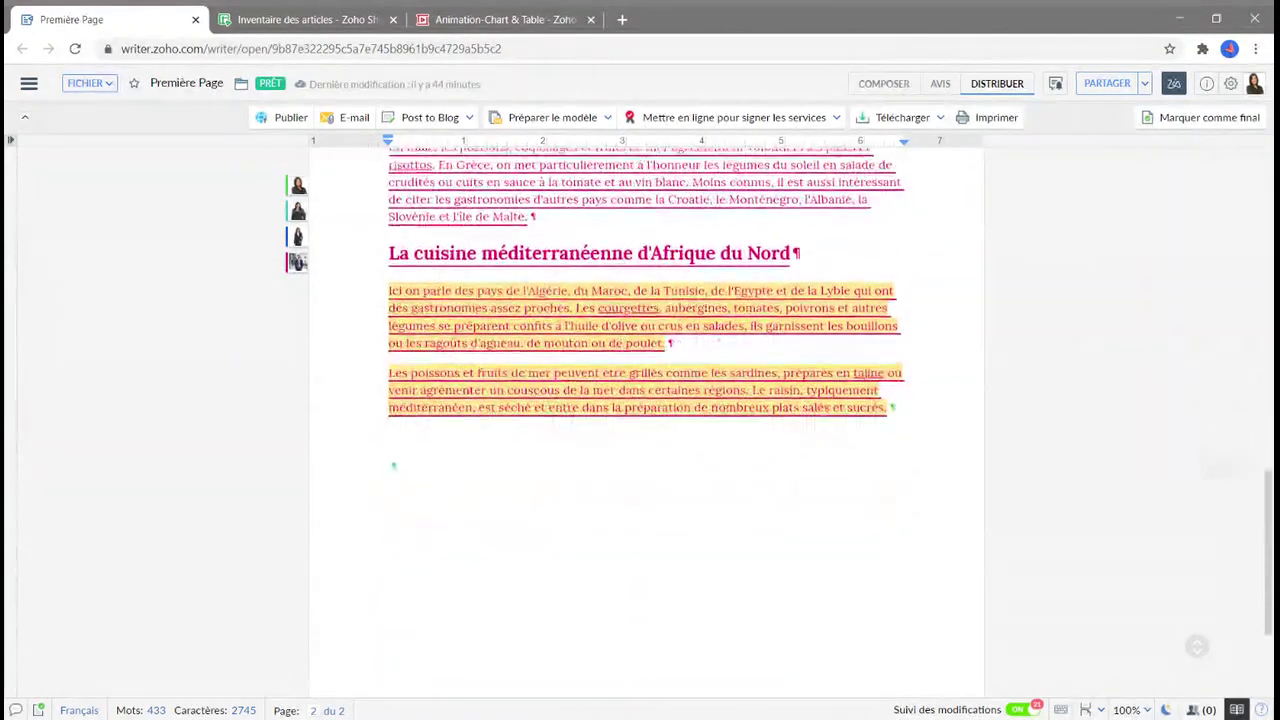
click(402, 449)
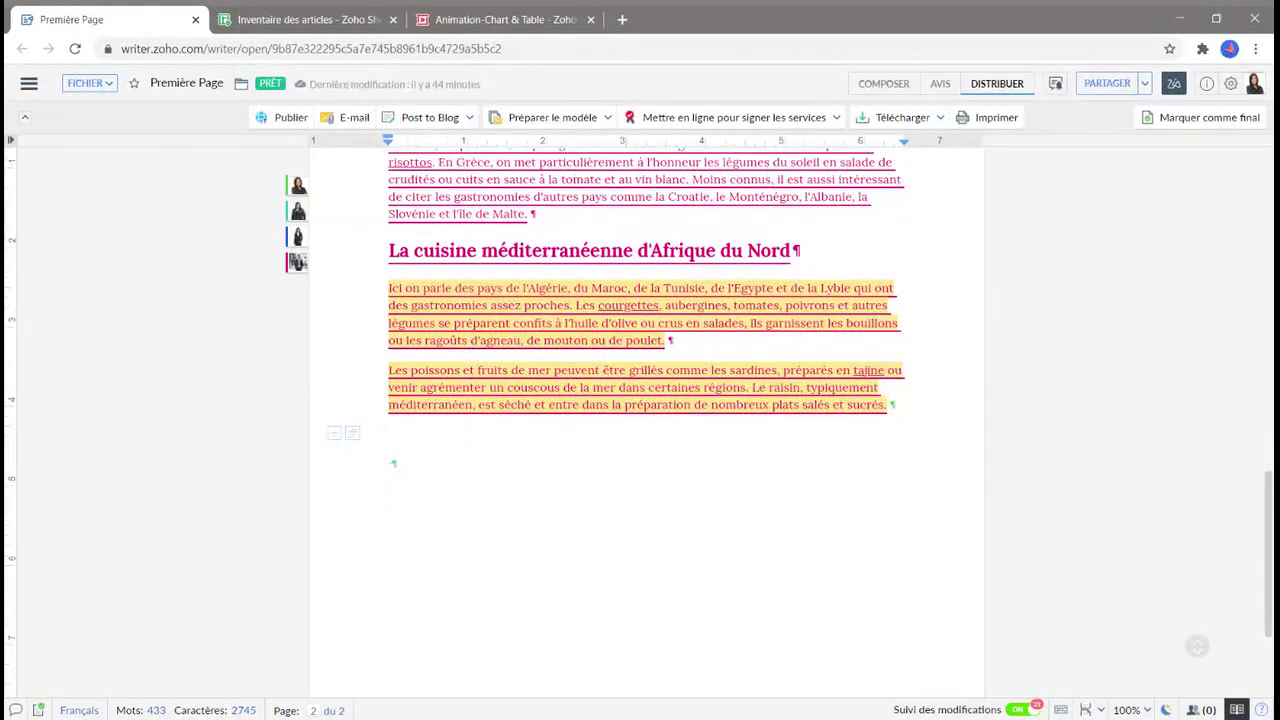
key(Return)
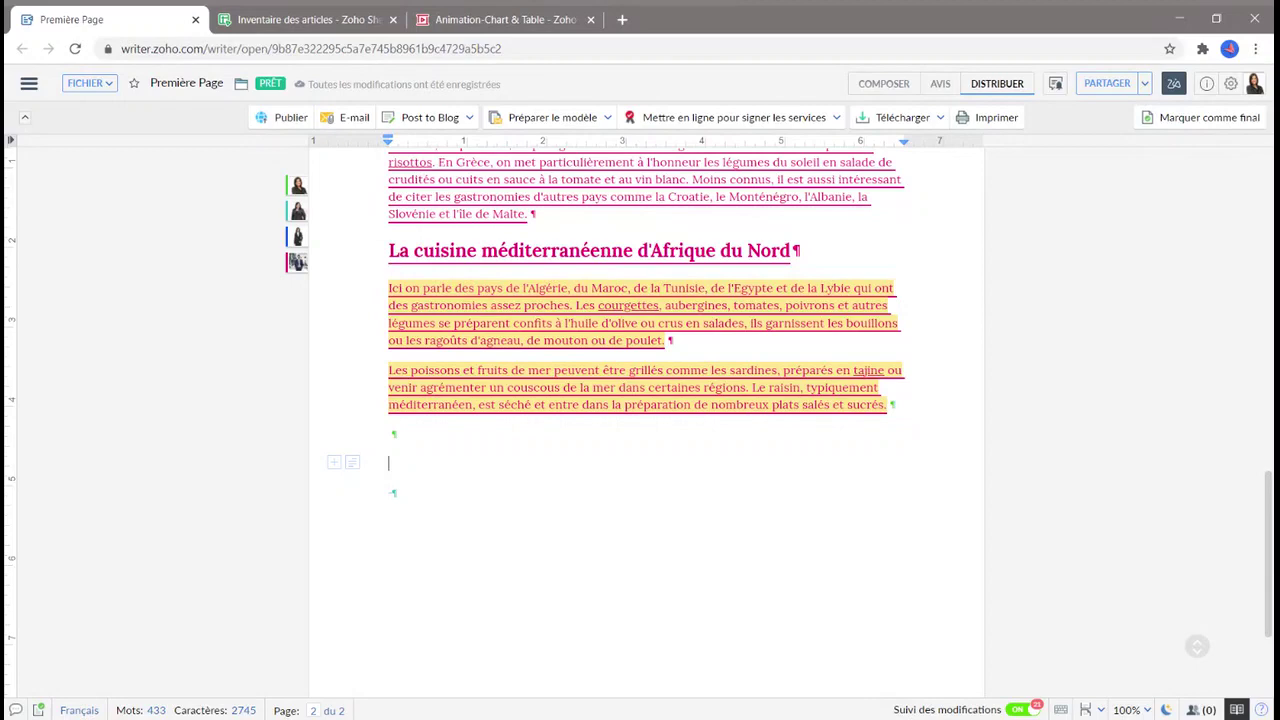
Insert the saved handwritten signature from the Insérer panel, dismissing the signature dialog.
click(29, 83)
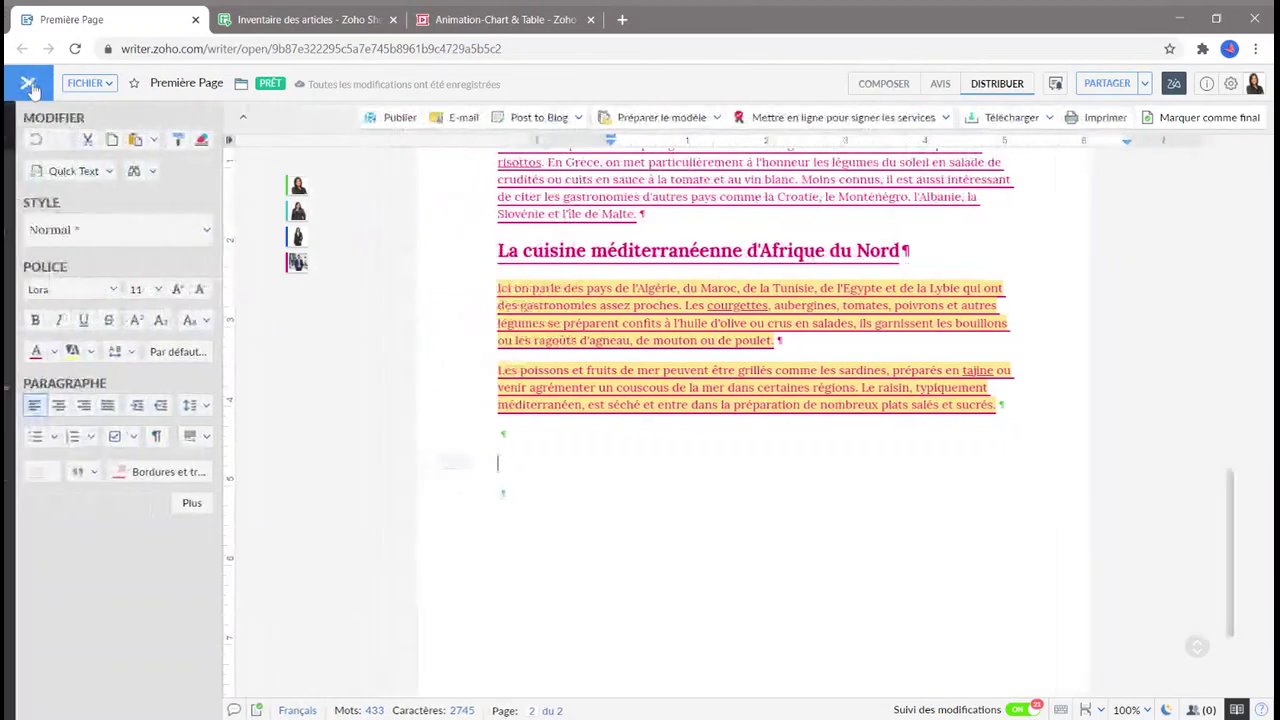
click(38, 185)
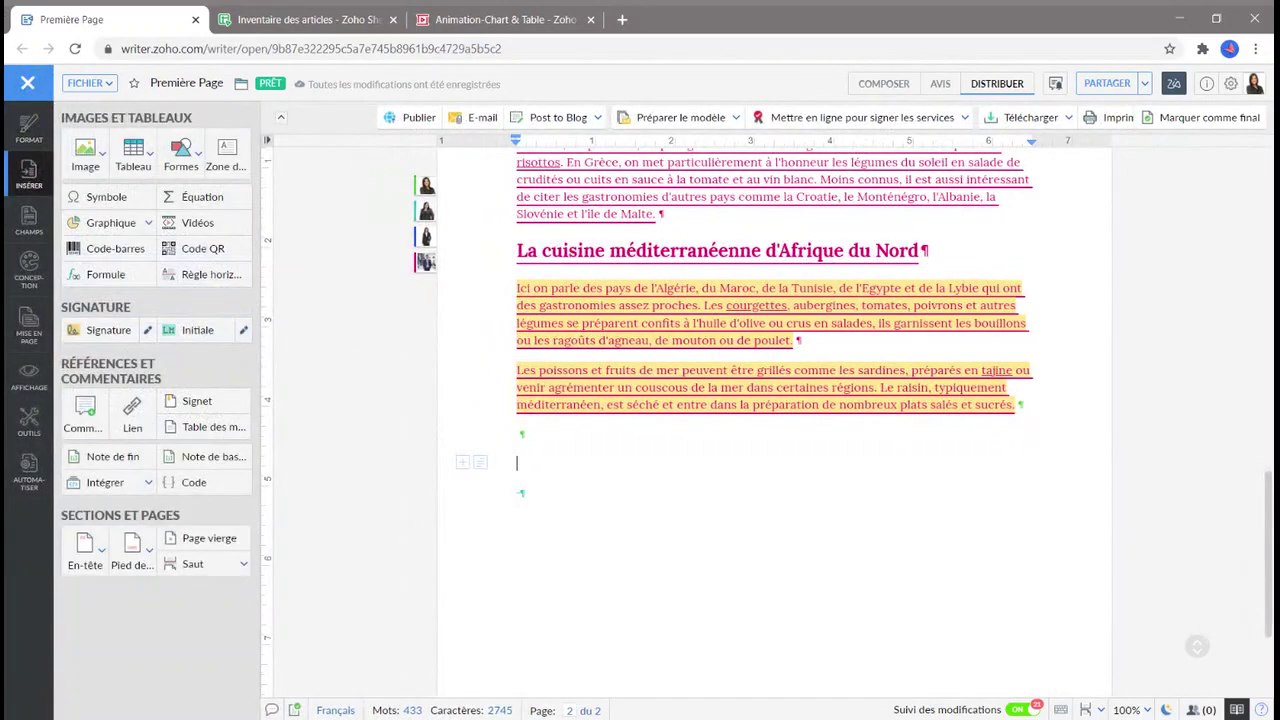
click(147, 336)
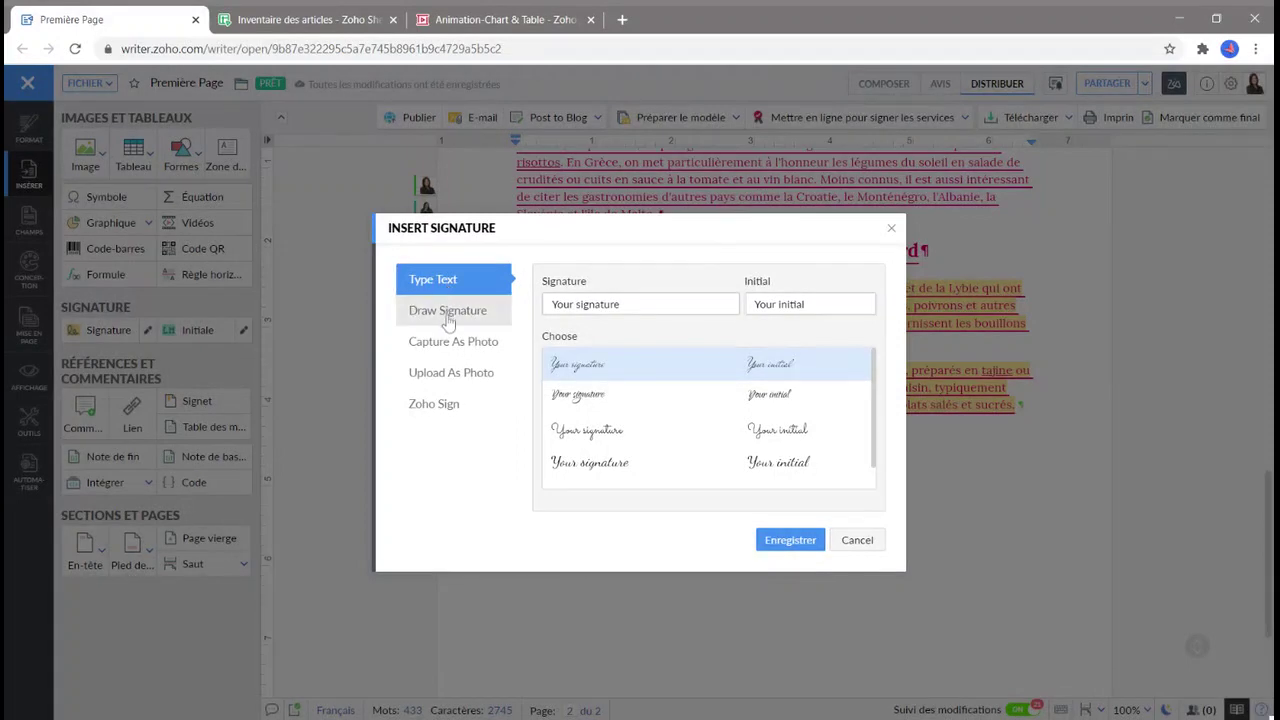
click(449, 320)
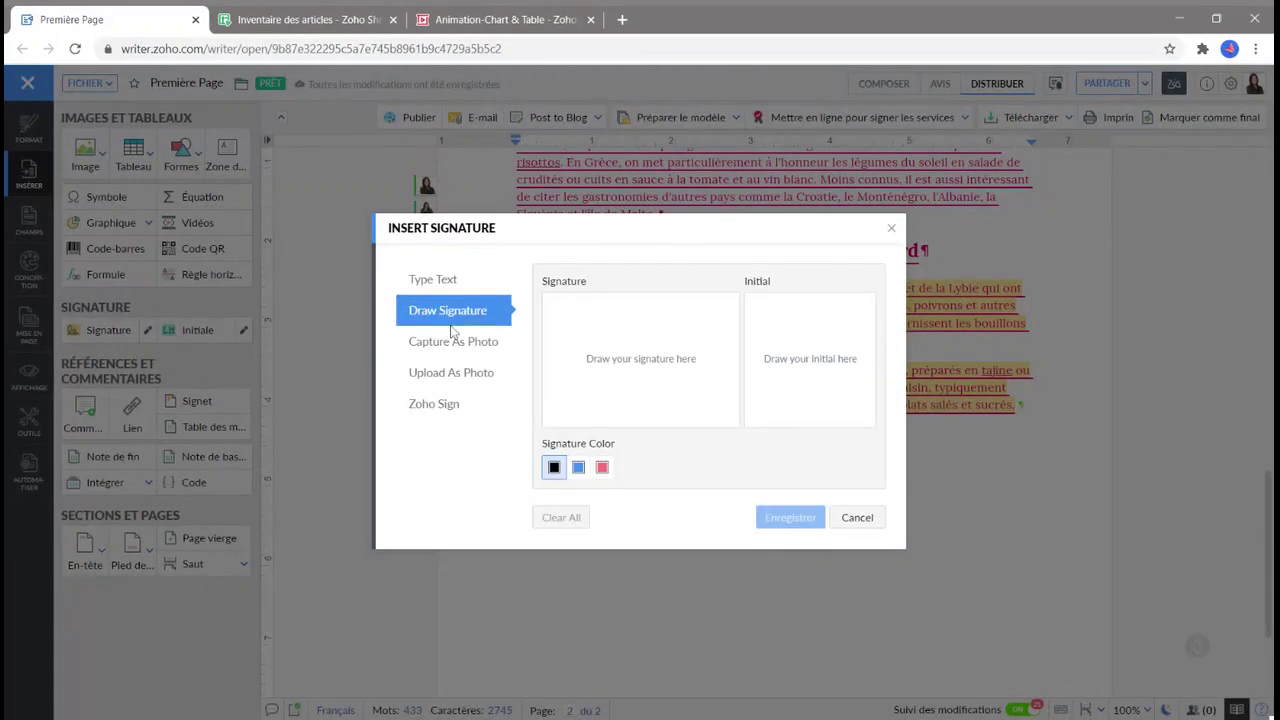
click(461, 375)
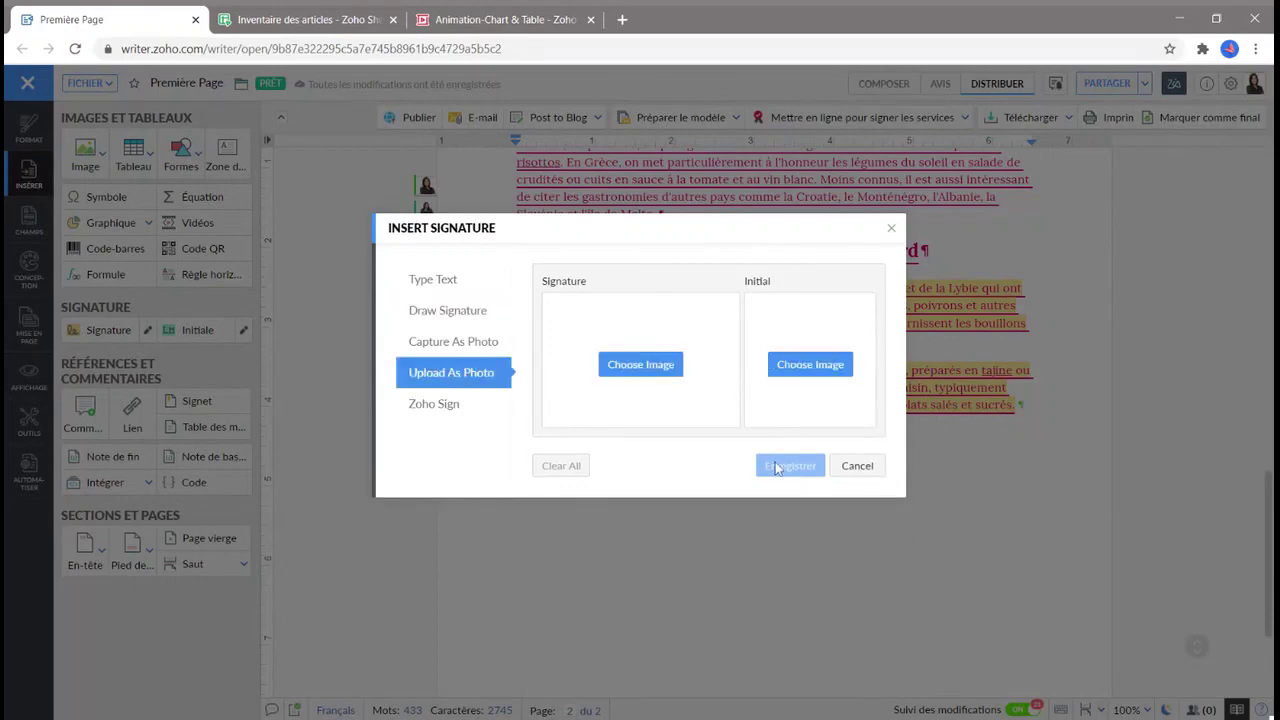
click(856, 476)
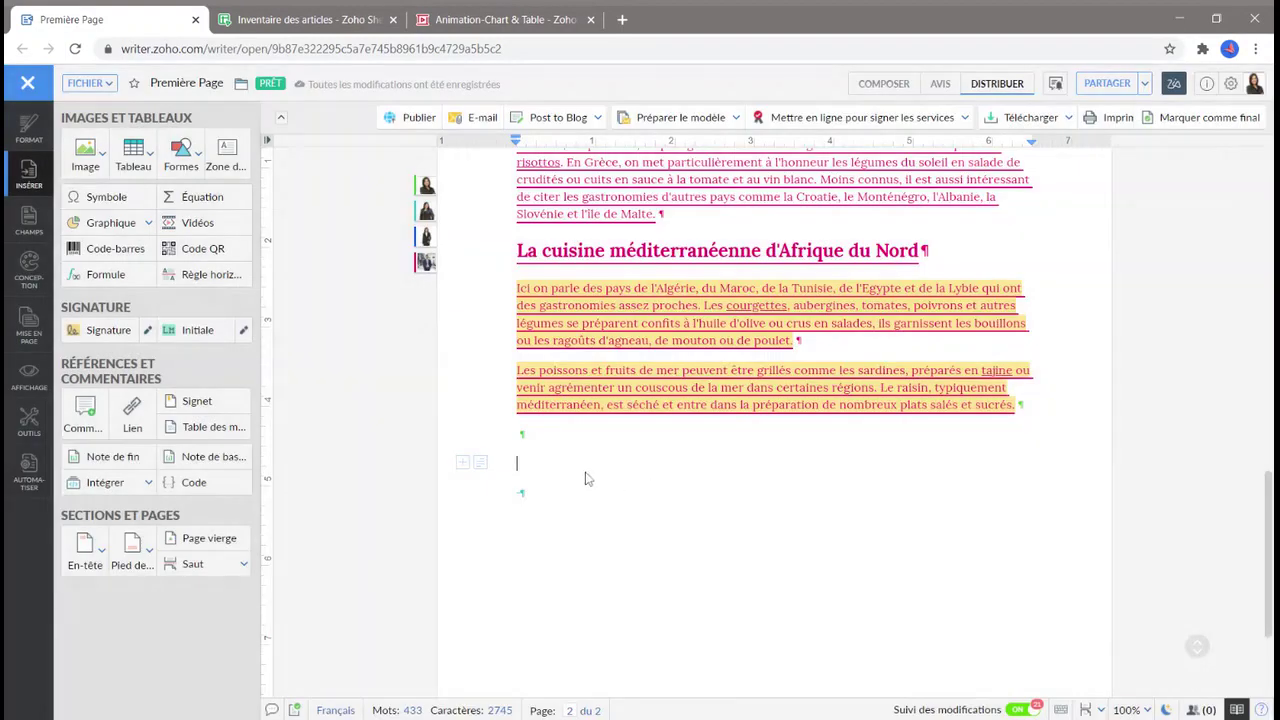
click(104, 338)
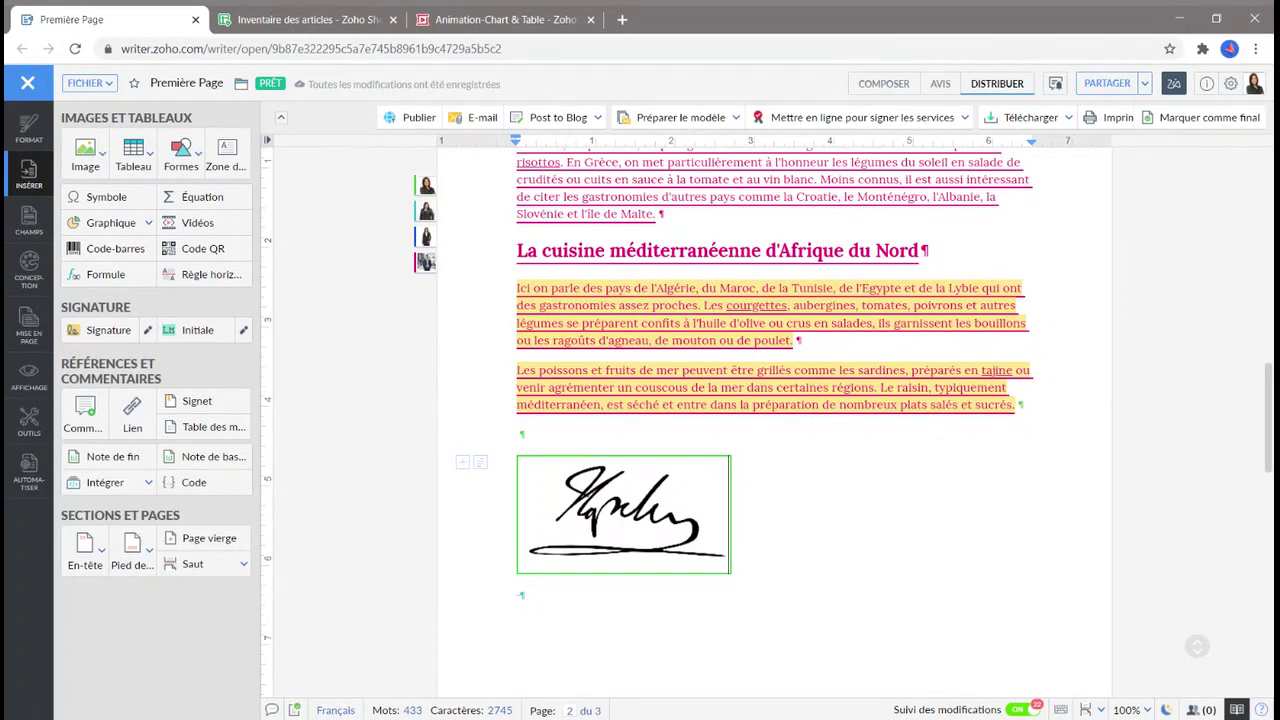
Start a 'Nouveau lien de partage externe' from the Partager dialog.
click(1107, 84)
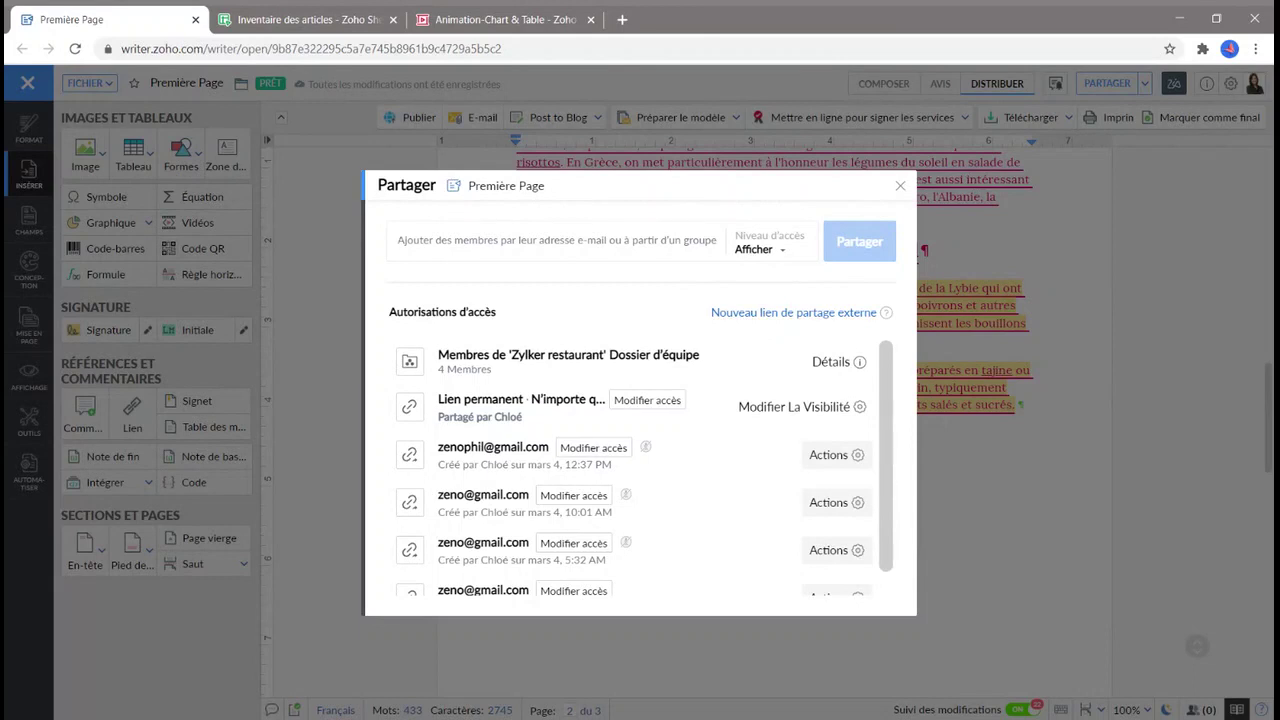
click(767, 313)
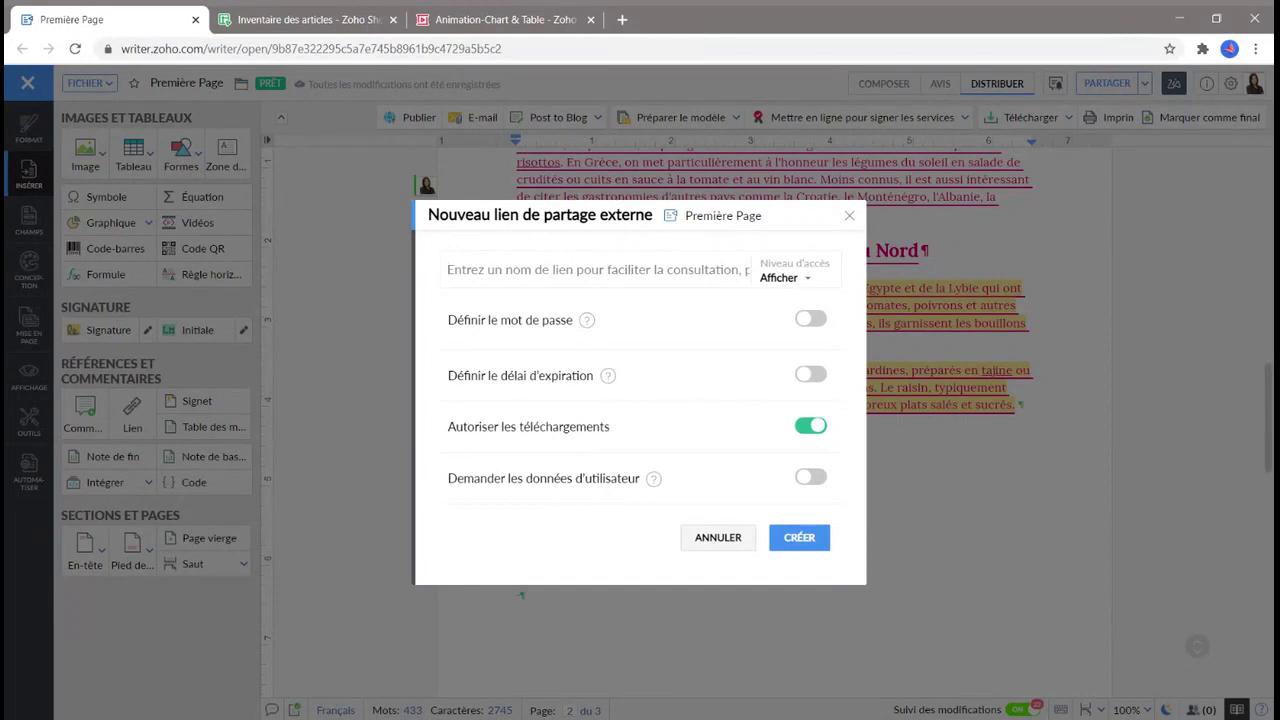
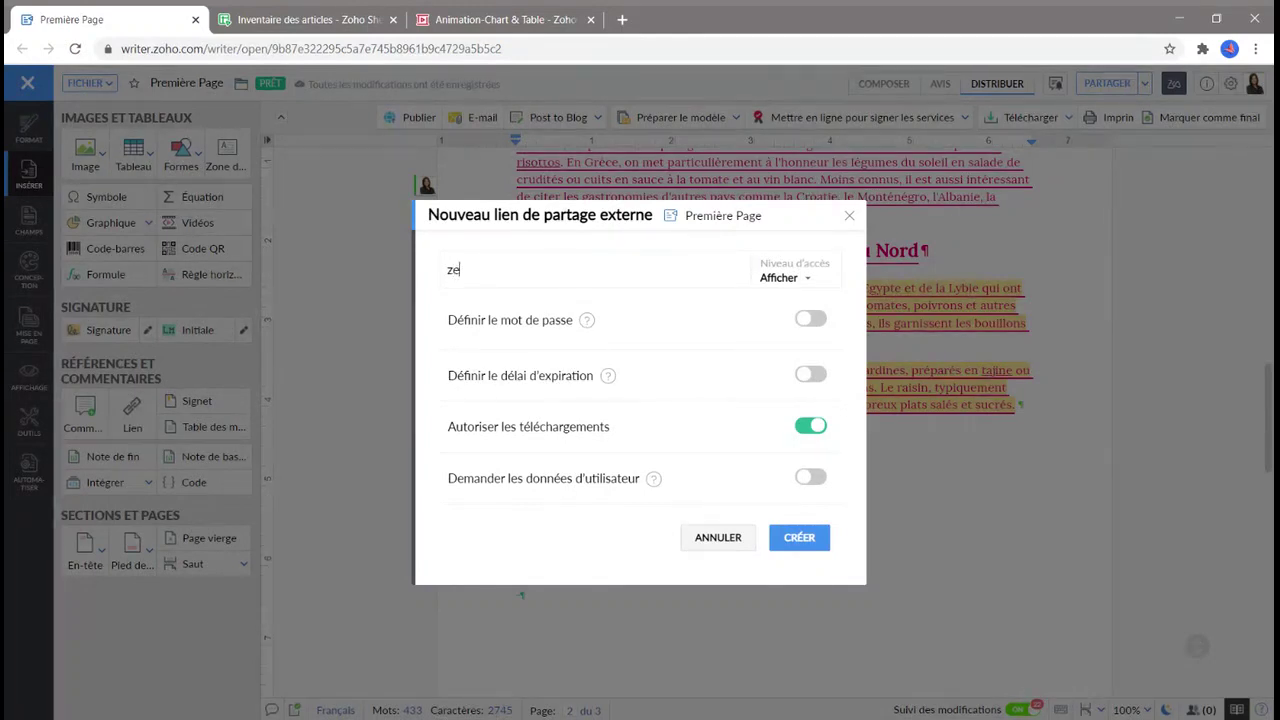
Name the external link with an e-mail-style label, give it Modifier access, and disable downloads.
click(786, 280)
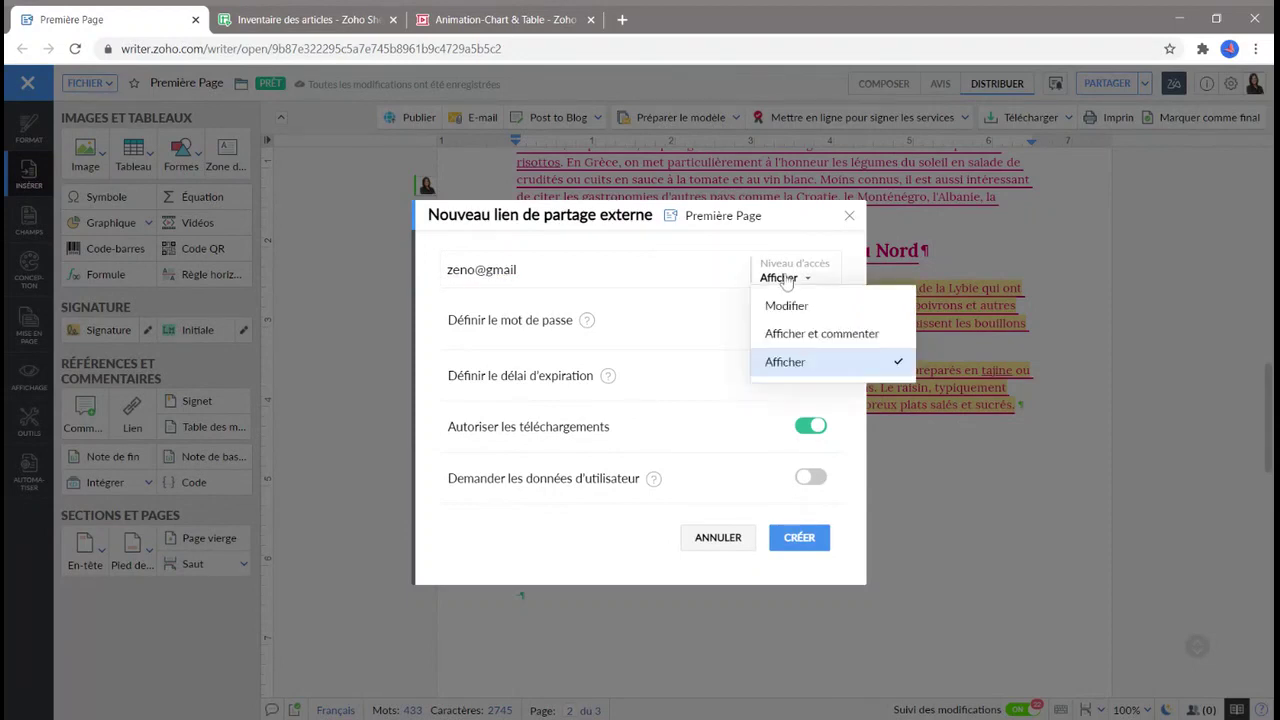
click(790, 304)
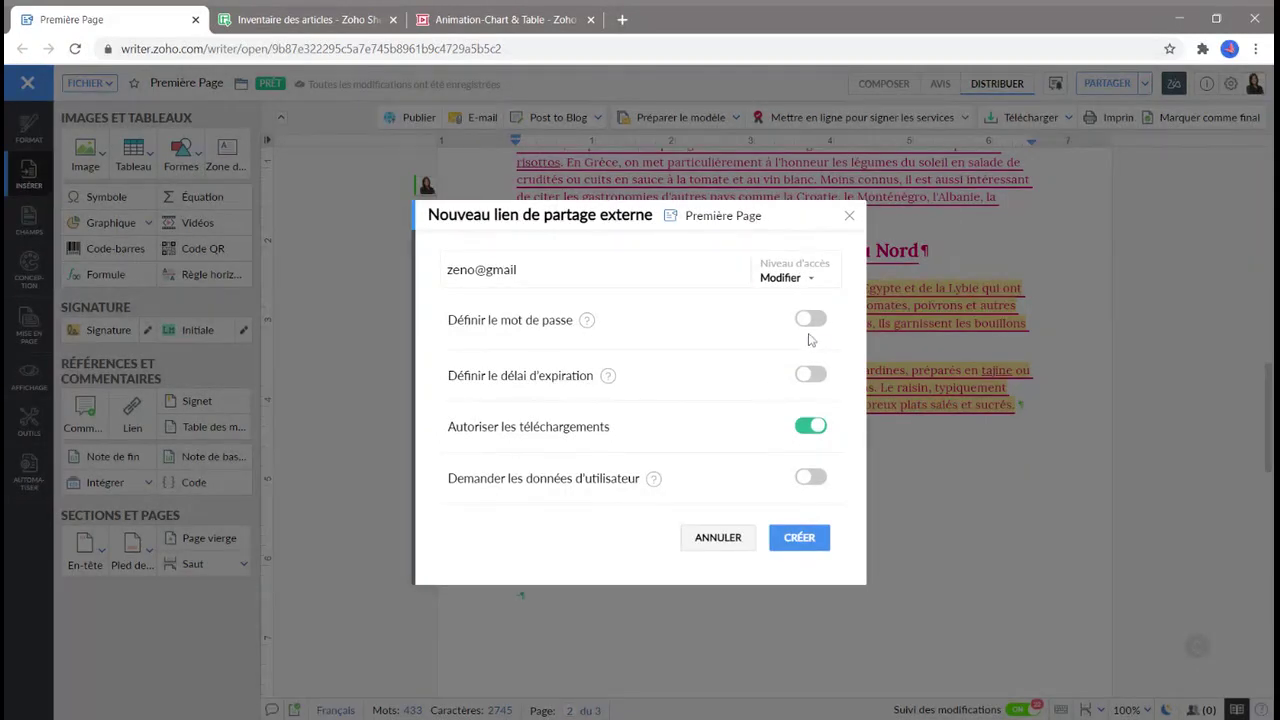
click(806, 432)
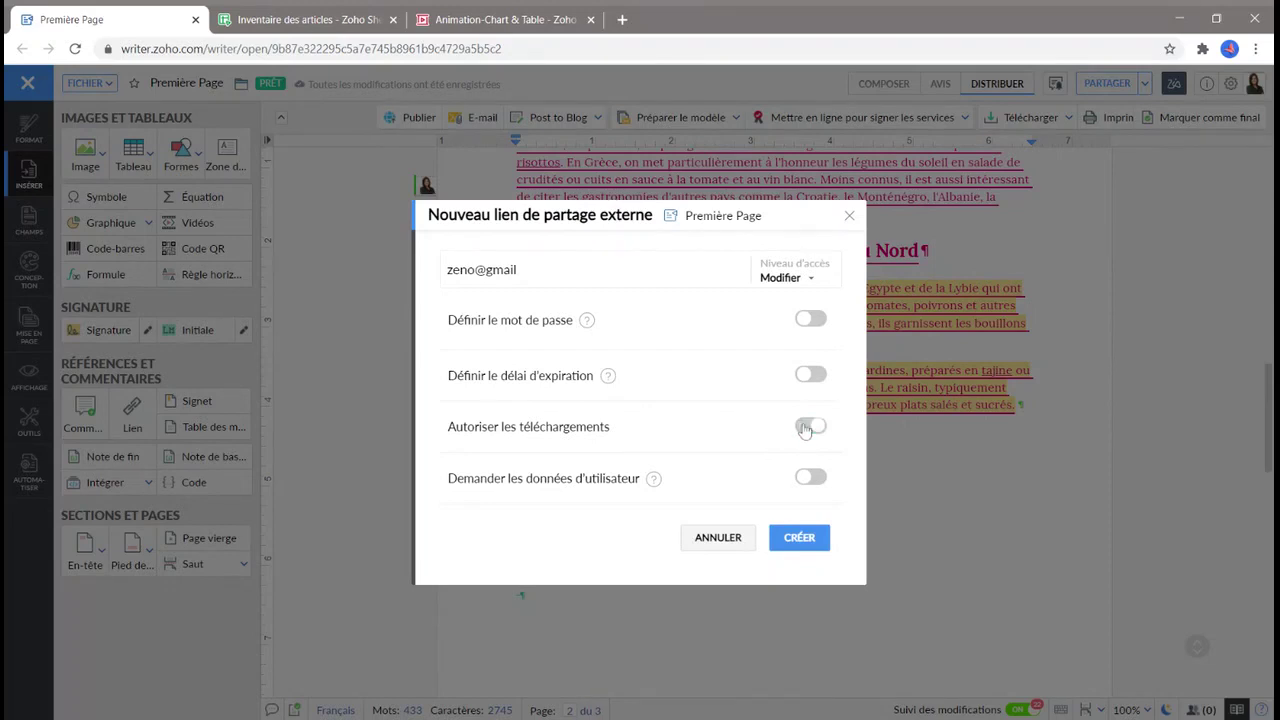
Require visitors to give their Nom, create the link, and close the sharing dialogs.
click(808, 477)
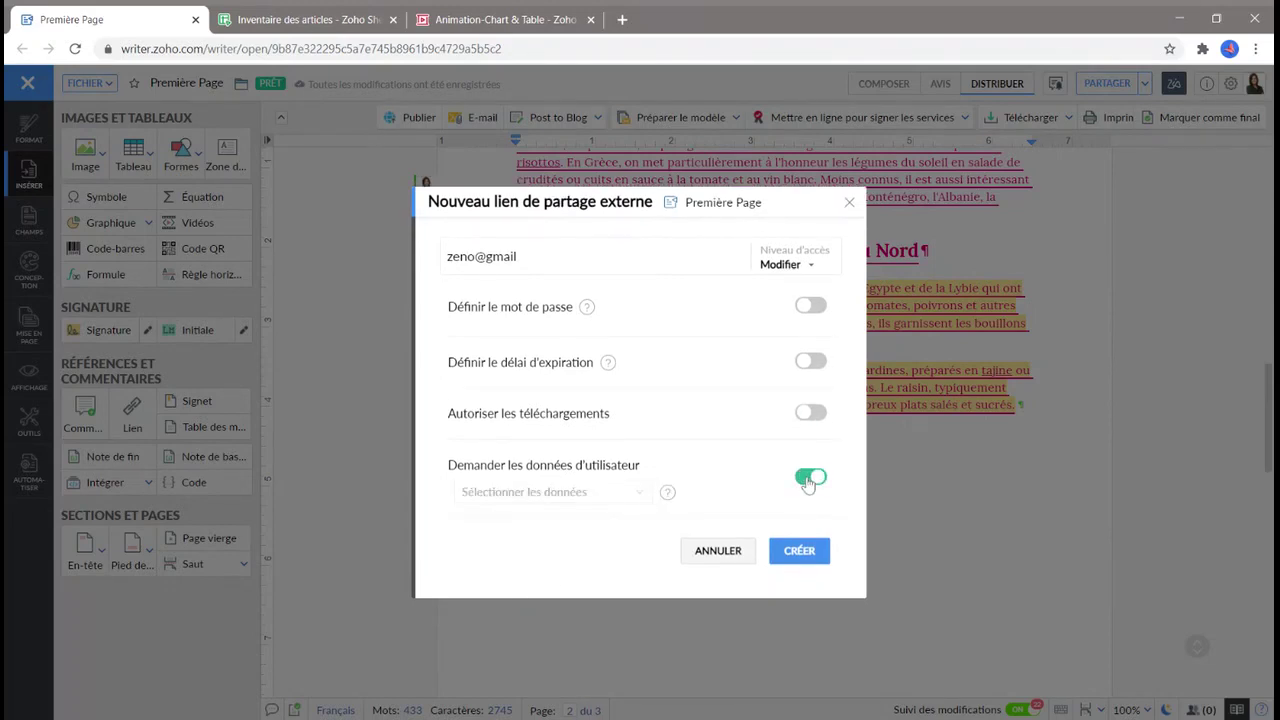
click(638, 492)
click(531, 537)
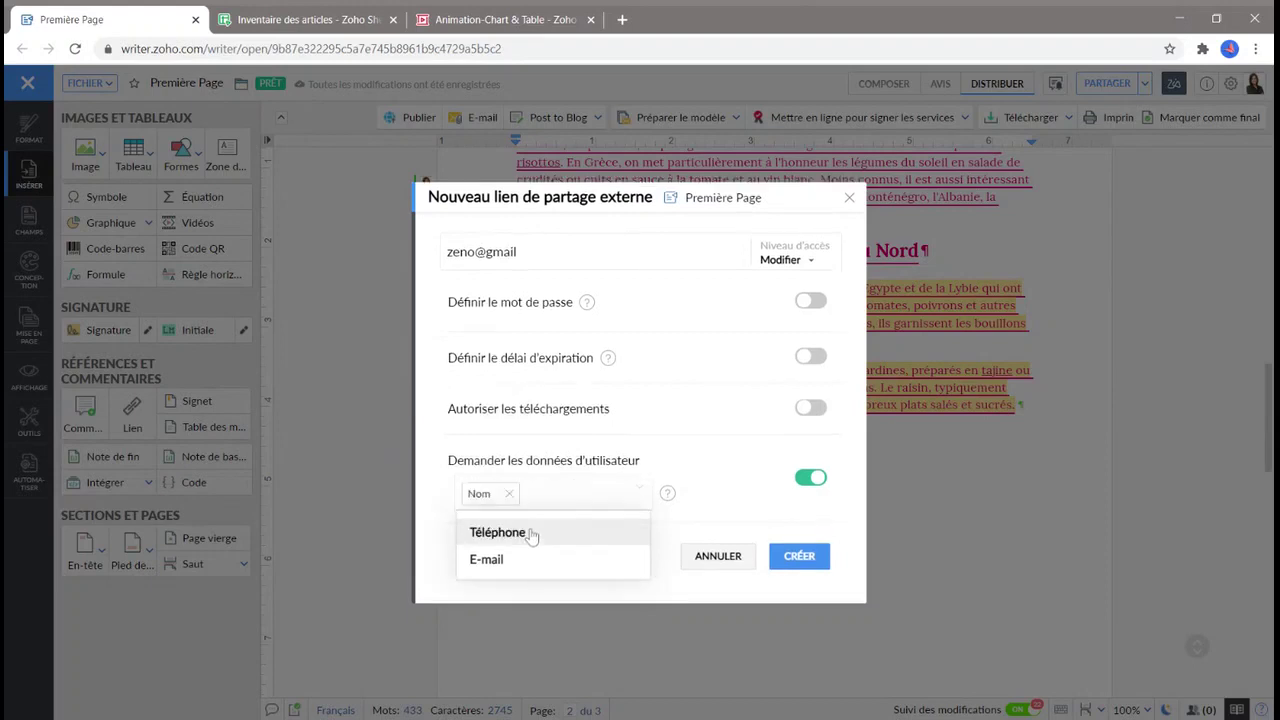
click(727, 592)
click(795, 560)
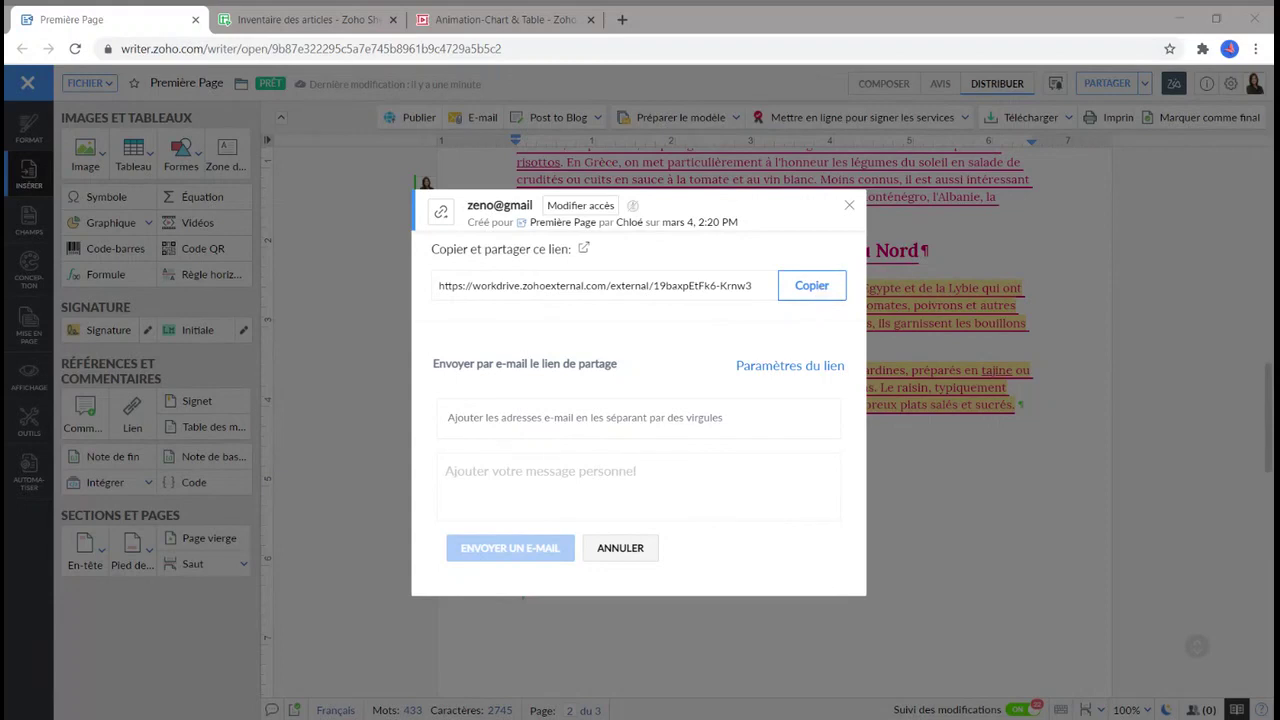
click(642, 549)
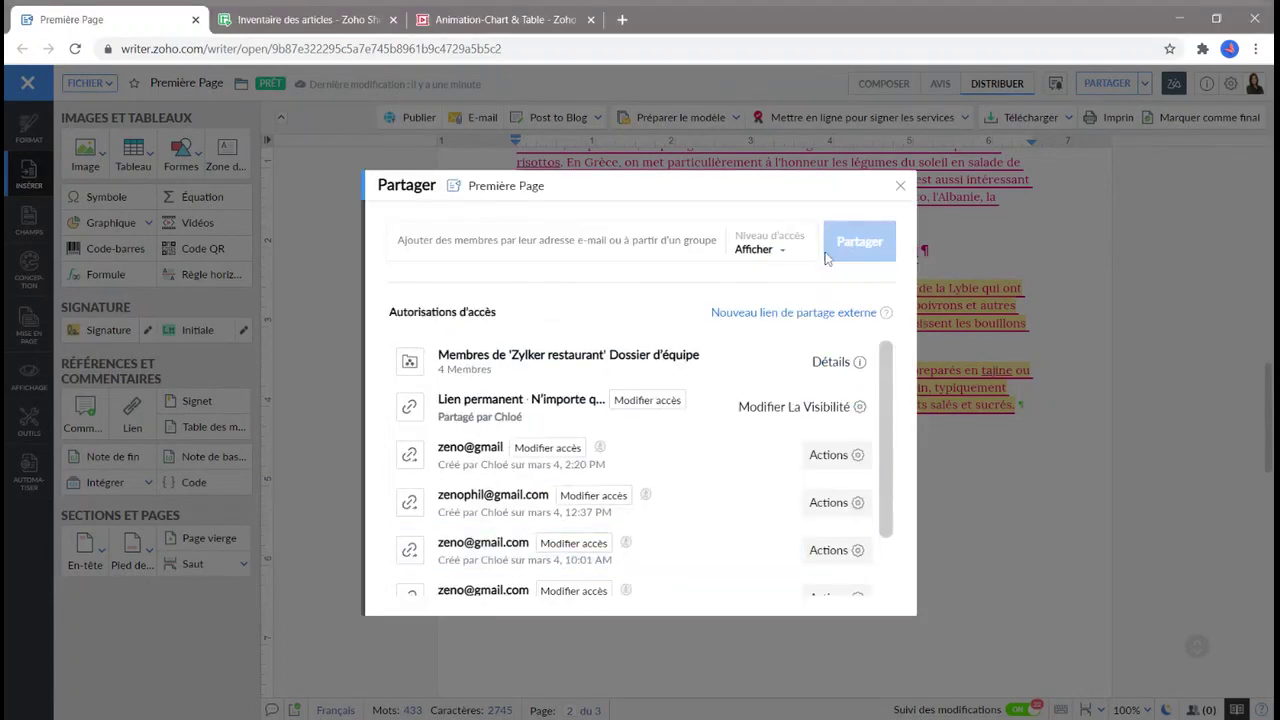
click(900, 186)
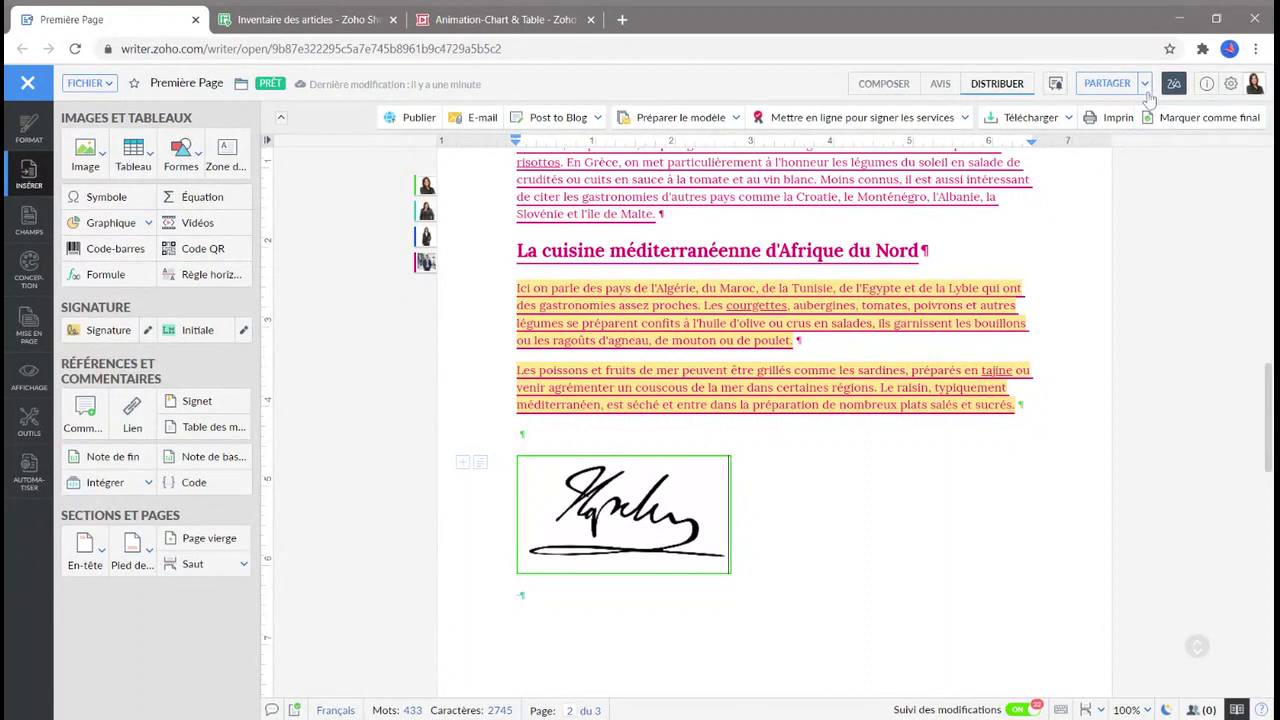
click(1145, 85)
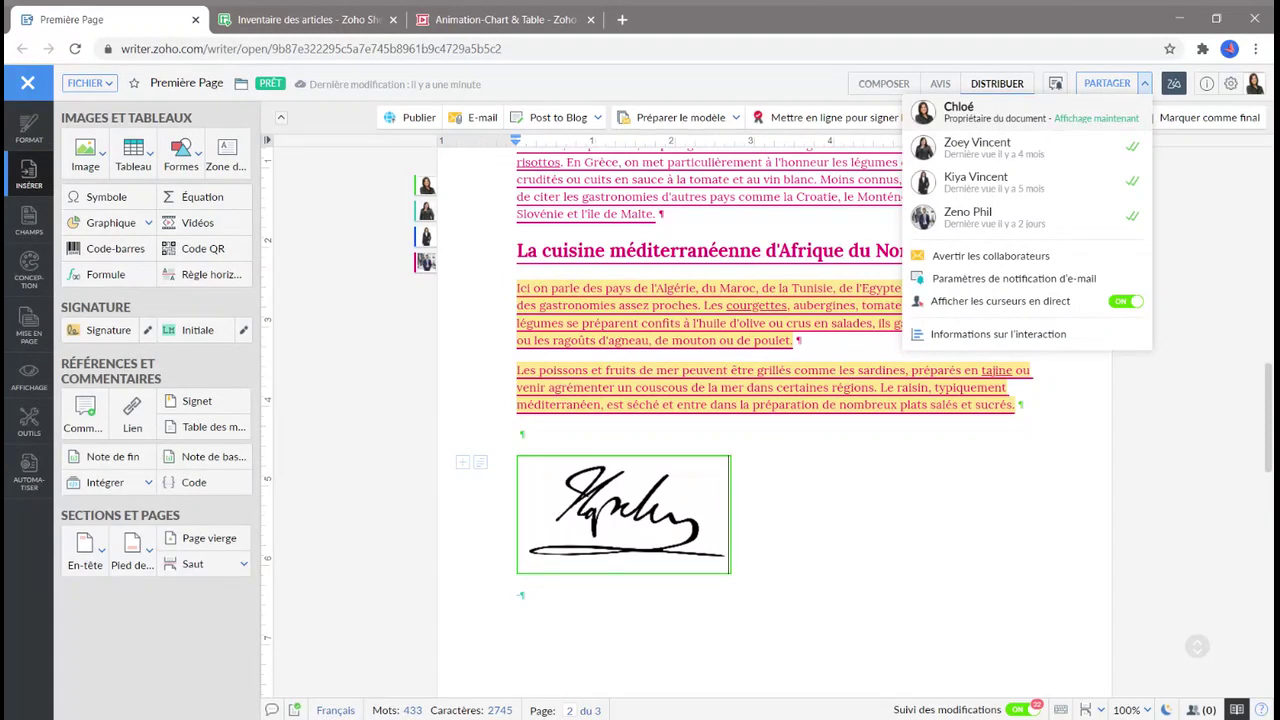
click(860, 583)
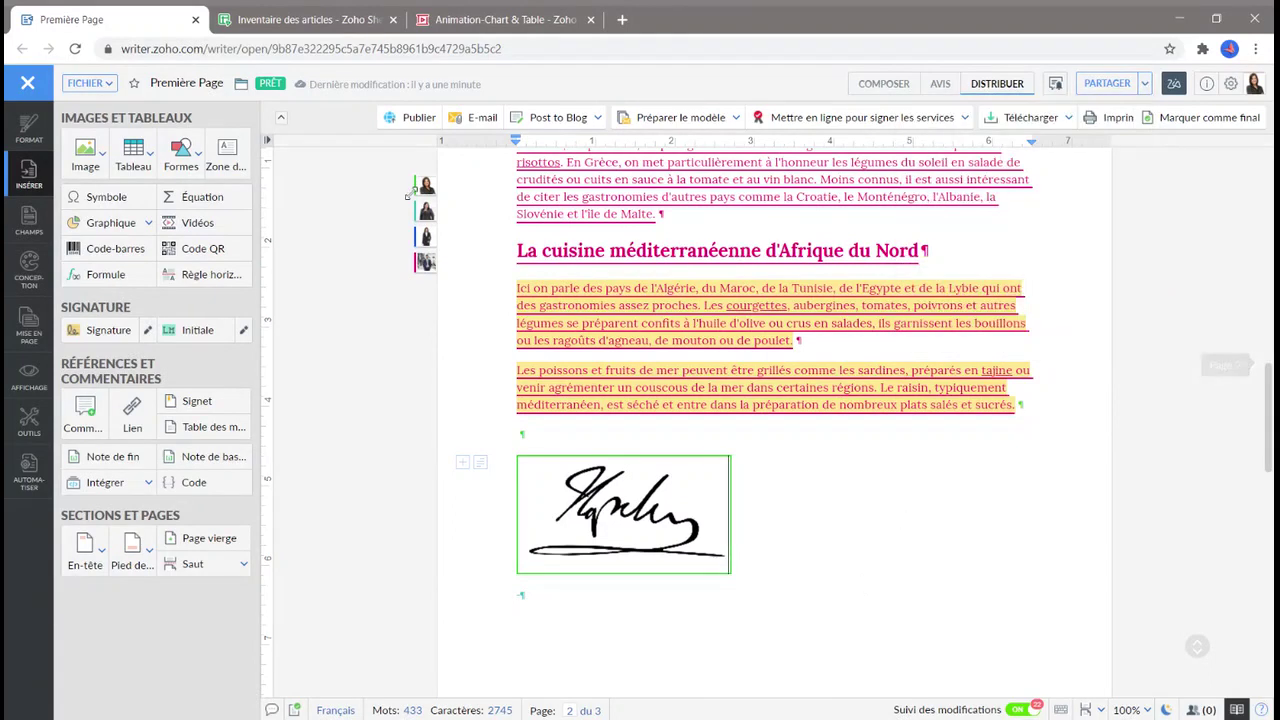
Check the FICHIER menu's Télécharger comme formats, then reopen the FICHIER menu.
click(88, 86)
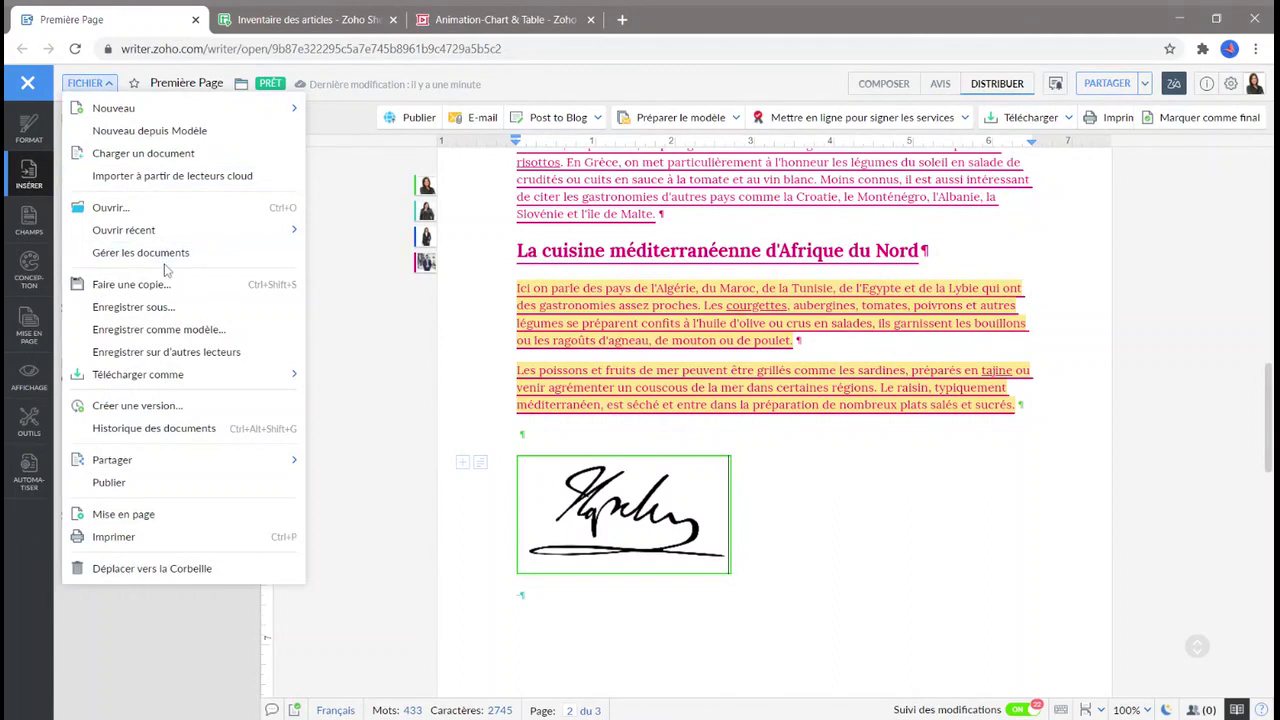
mouse_move(160, 383)
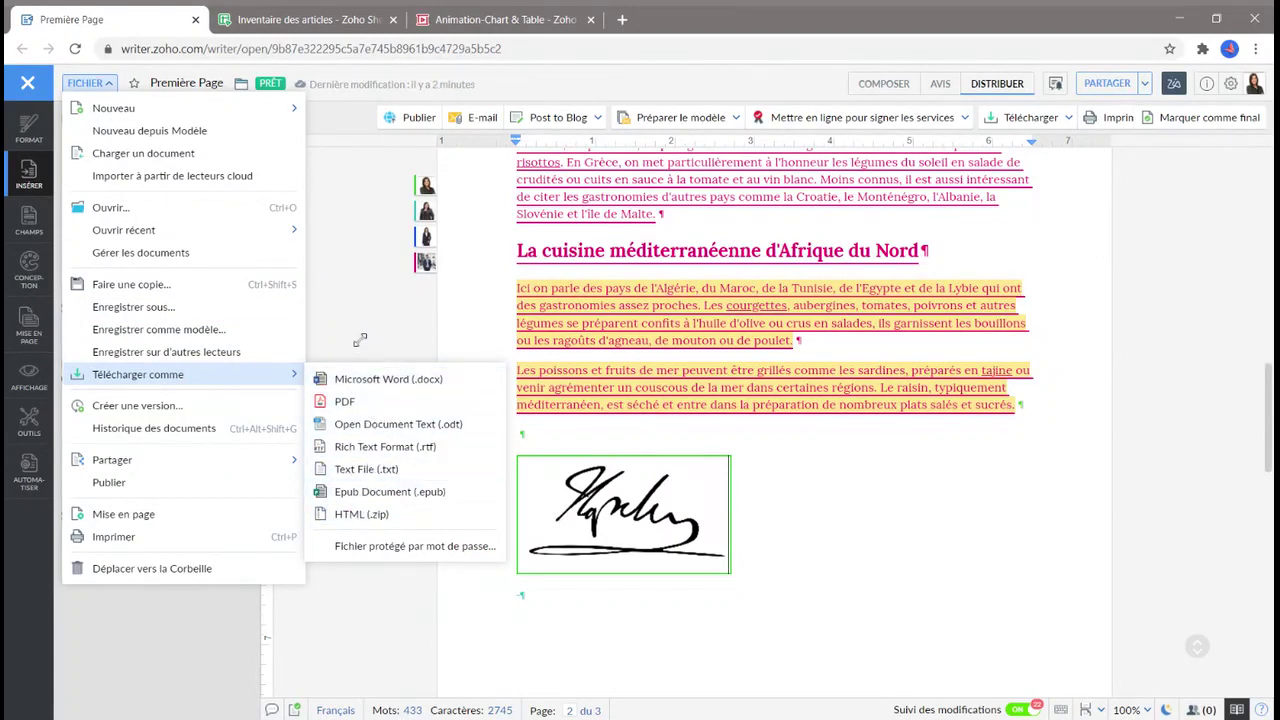
click(358, 337)
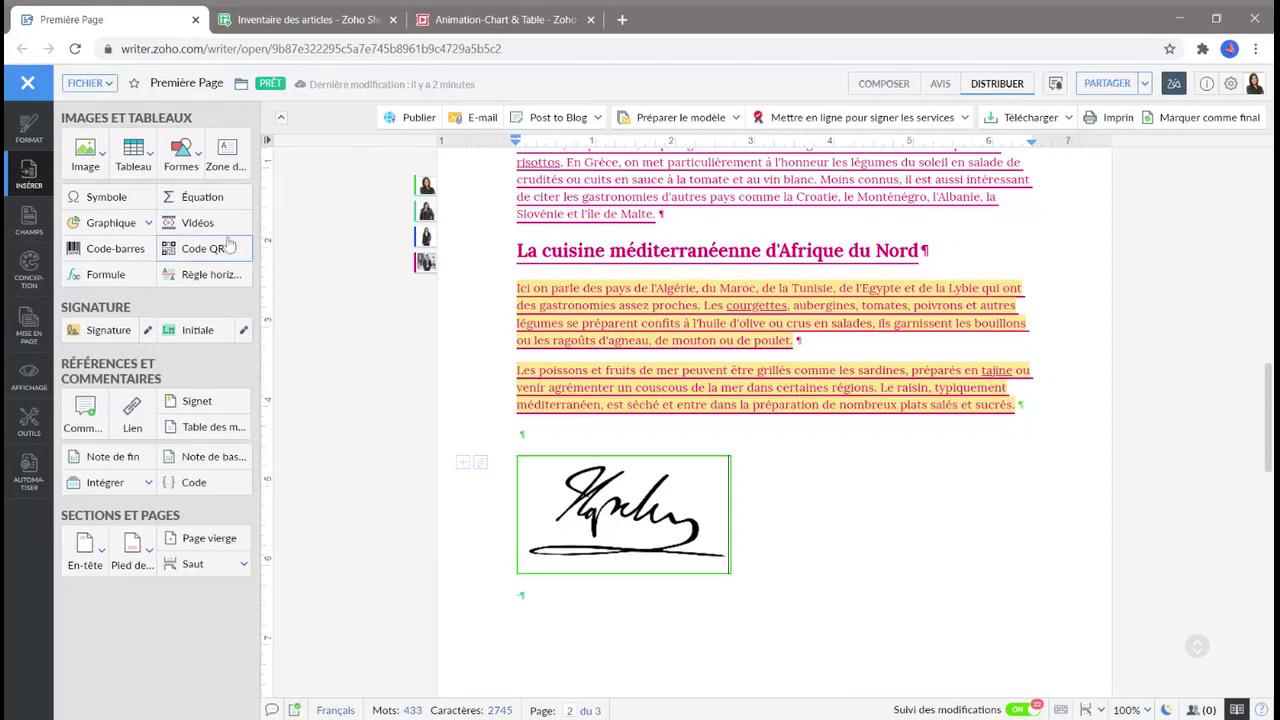
click(100, 88)
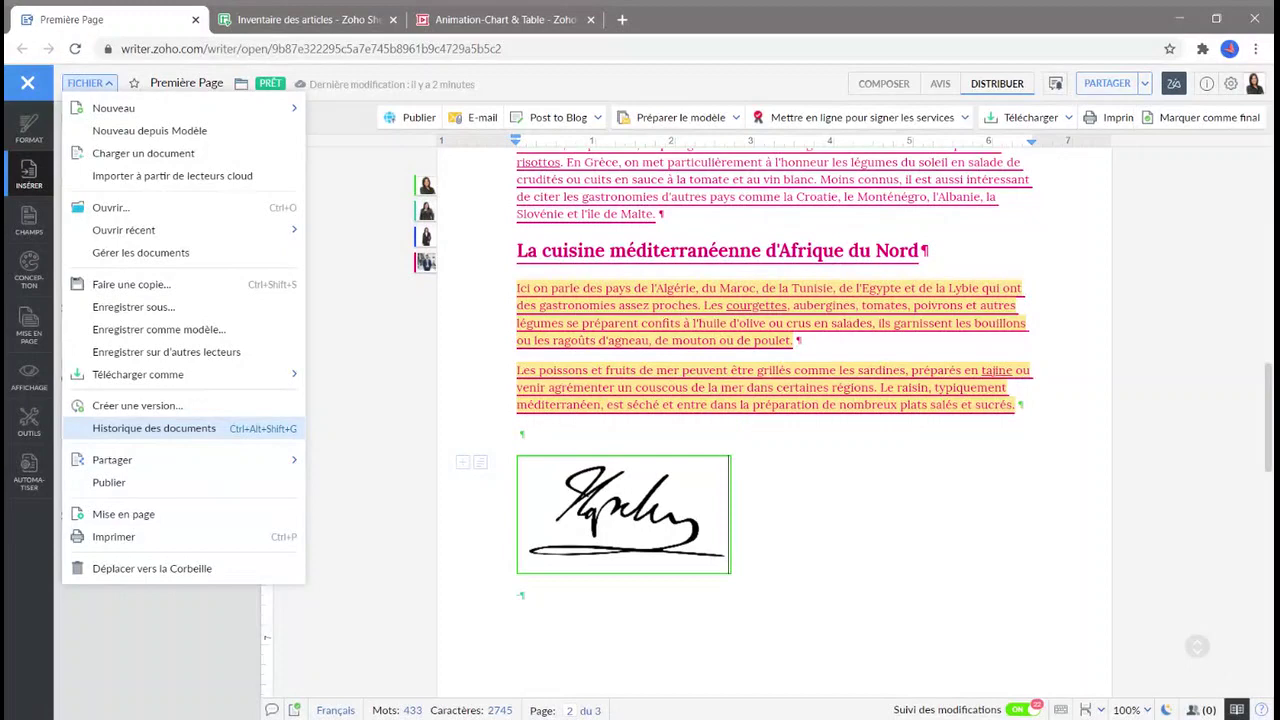
Preview version 16.0 in the version history, then go back to the editor.
click(155, 428)
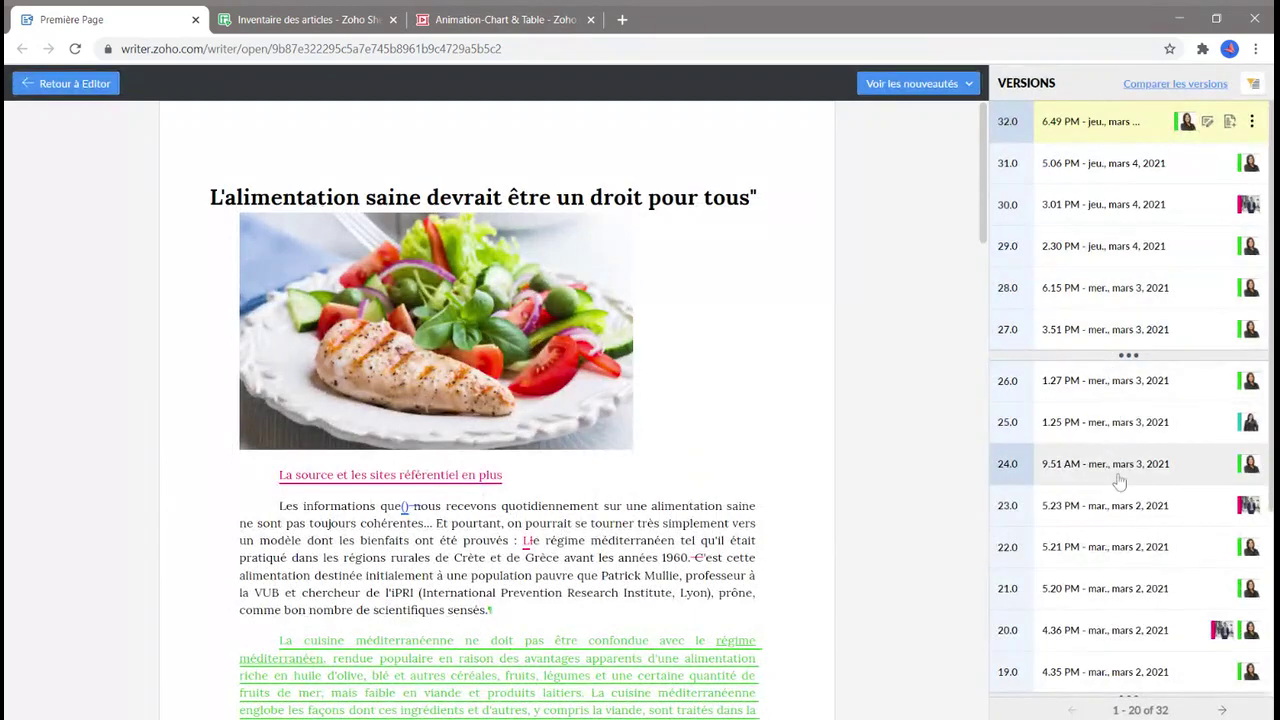
scroll(1118, 480, down, 1)
scroll(1118, 482, down, 3)
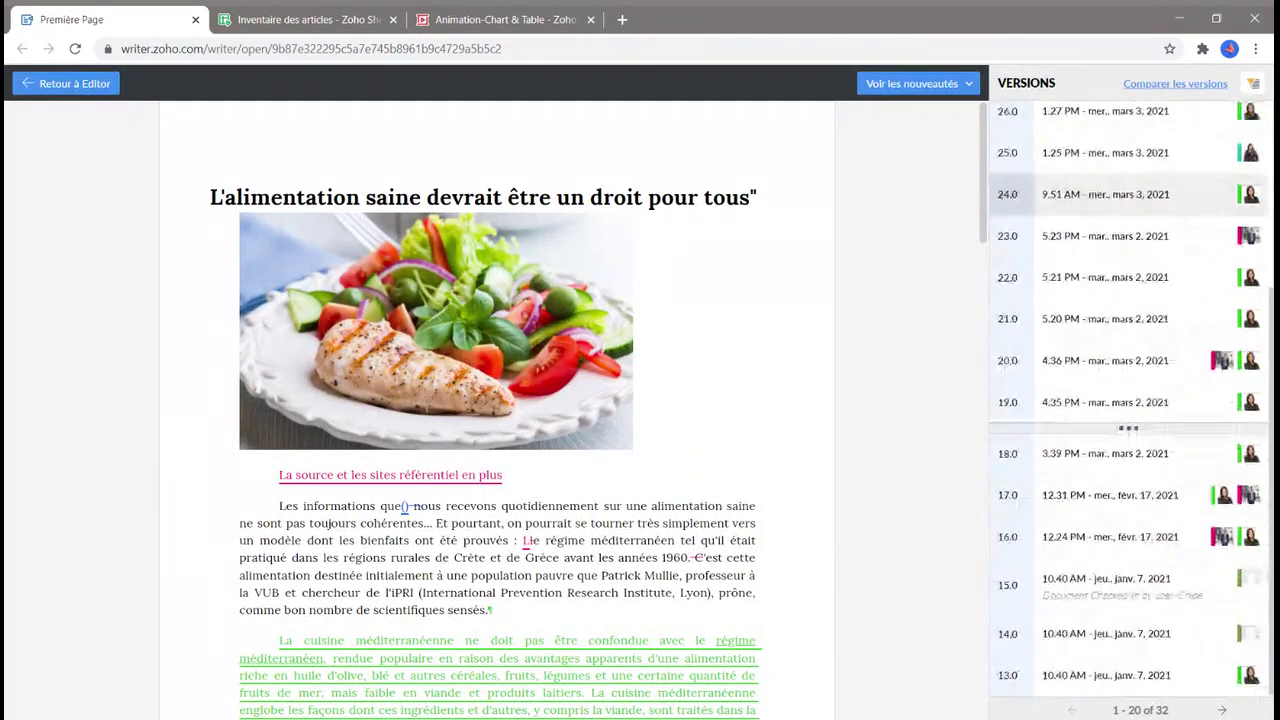
click(1086, 546)
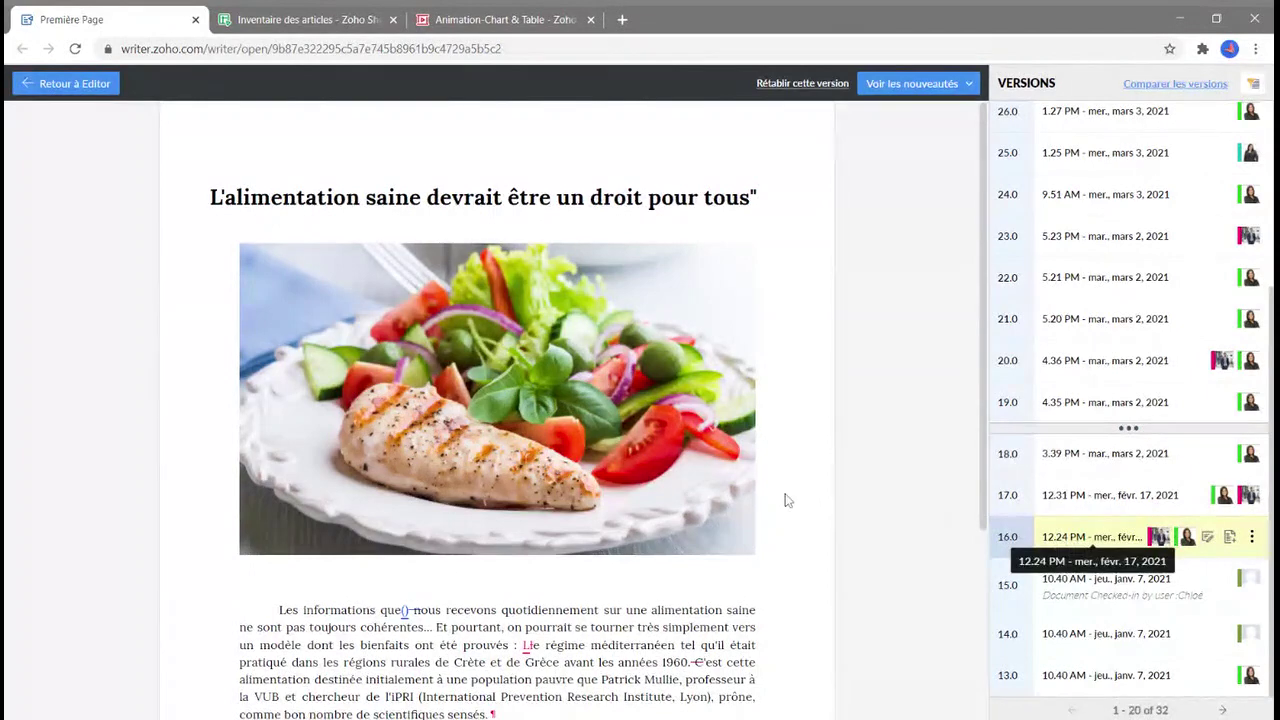
scroll(785, 500, down, 2)
scroll(785, 500, up, 3)
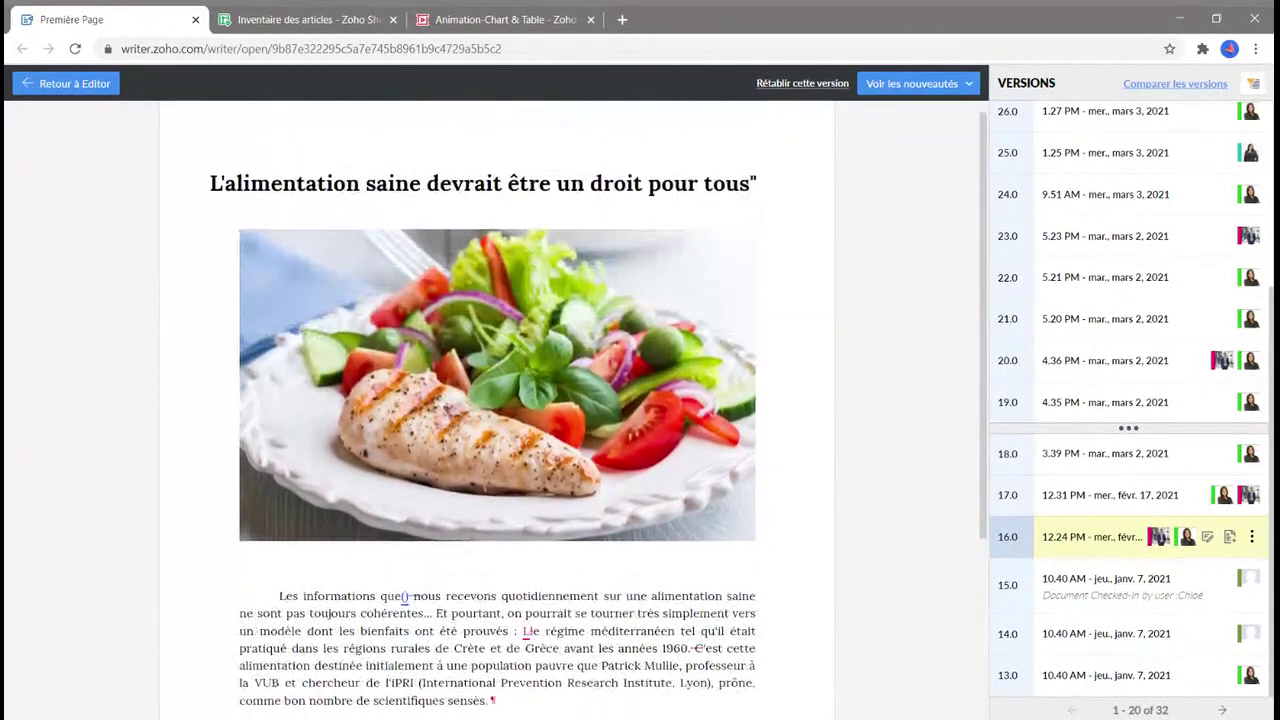
scroll(1160, 315, up, 3)
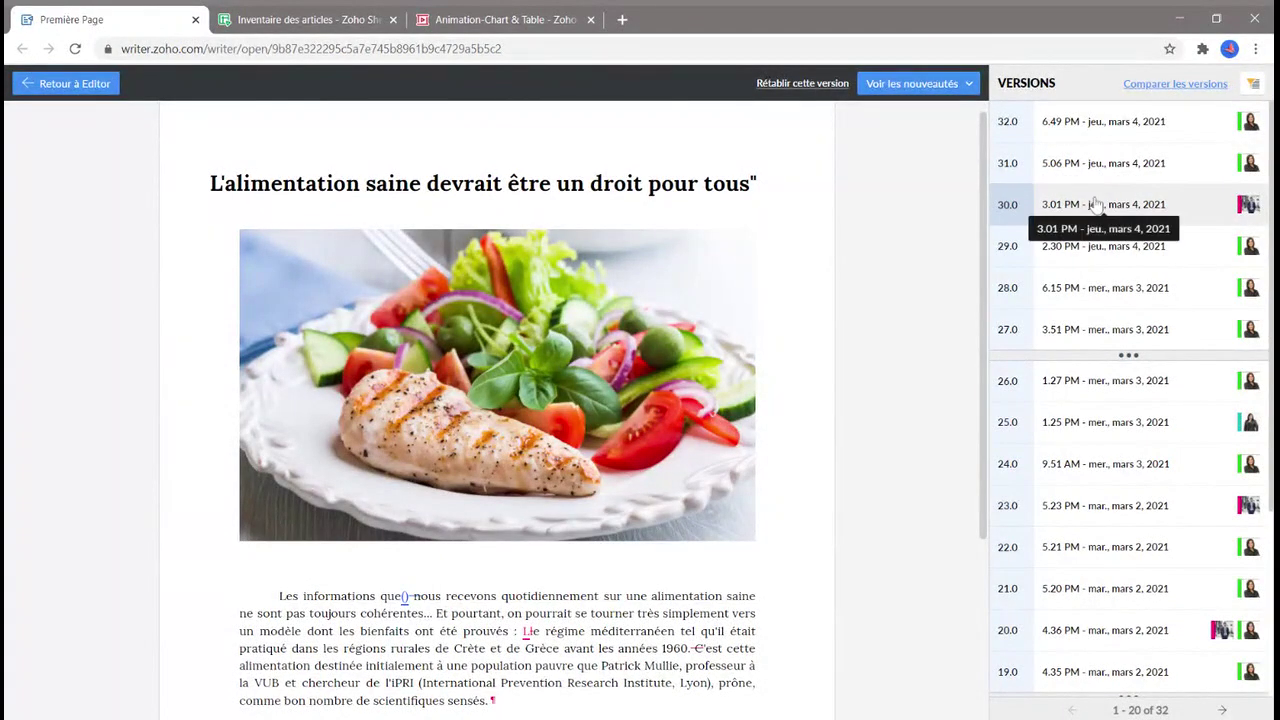
scroll(1100, 240, down, 4)
scroll(1100, 240, up, 4)
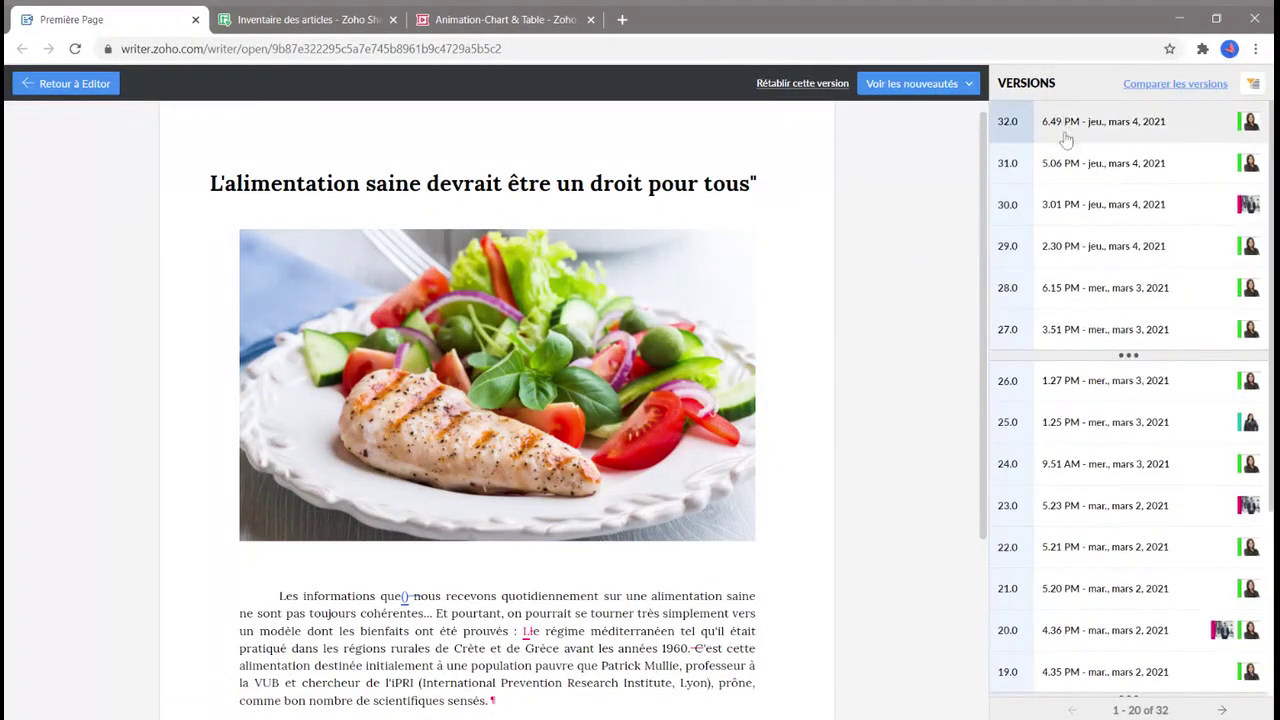
click(44, 90)
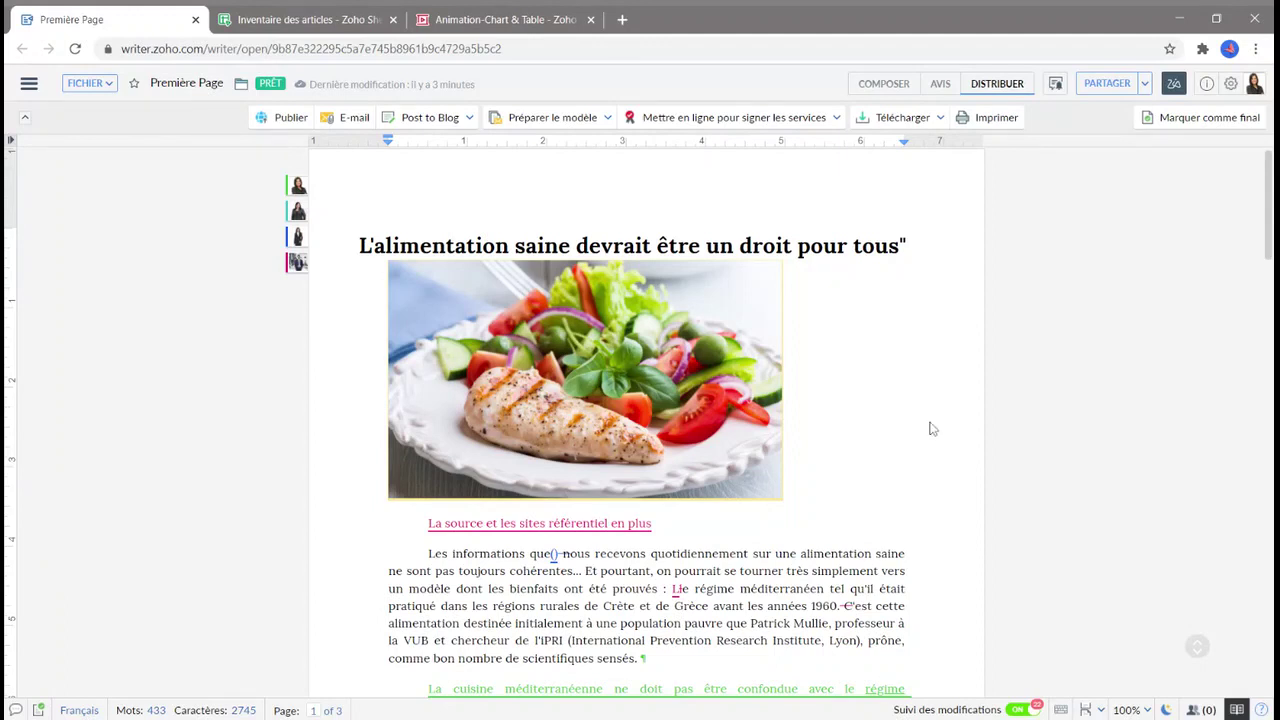
scroll(843, 408, down, 1)
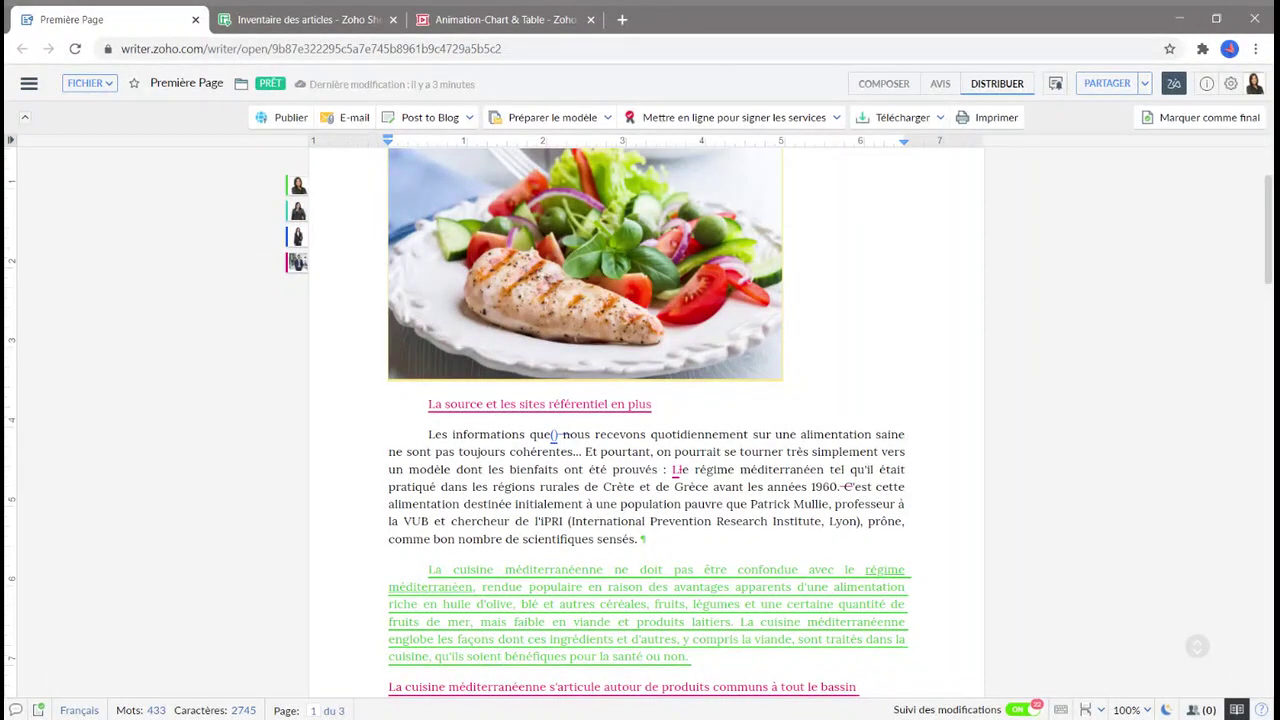
scroll(815, 432, down, 2)
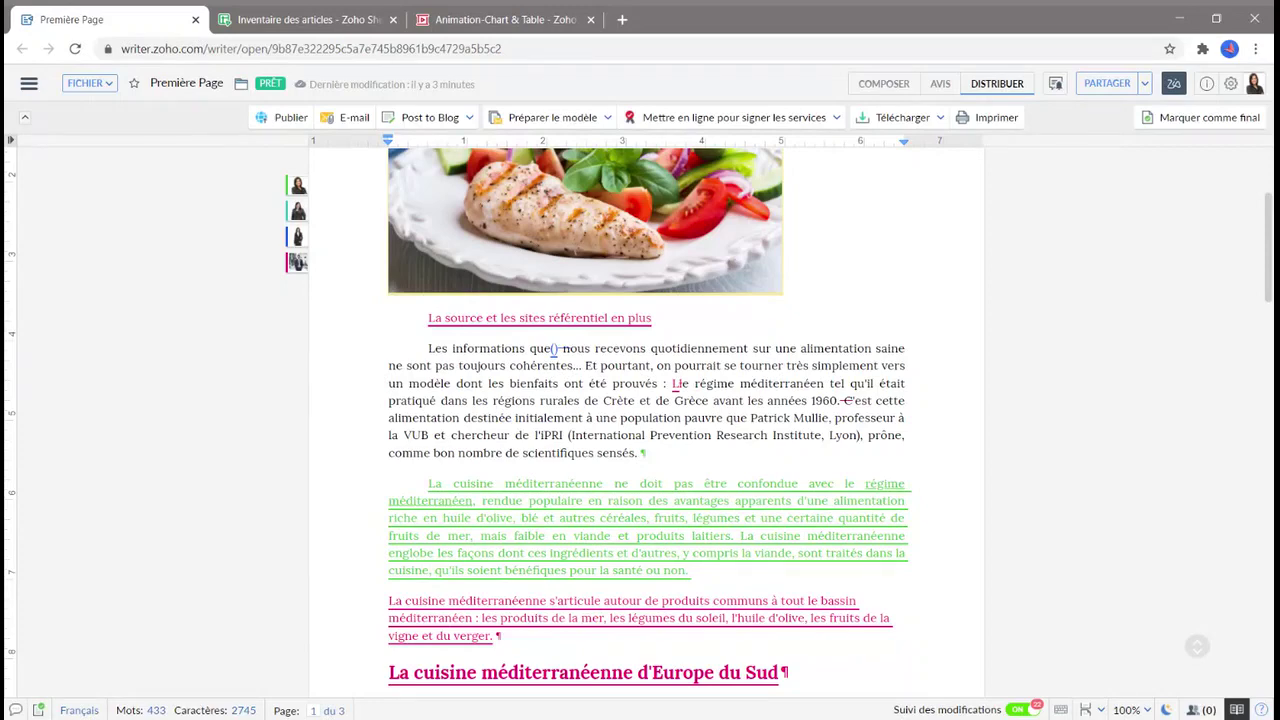
scroll(640, 420, down, 3)
scroll(640, 420, up, 7)
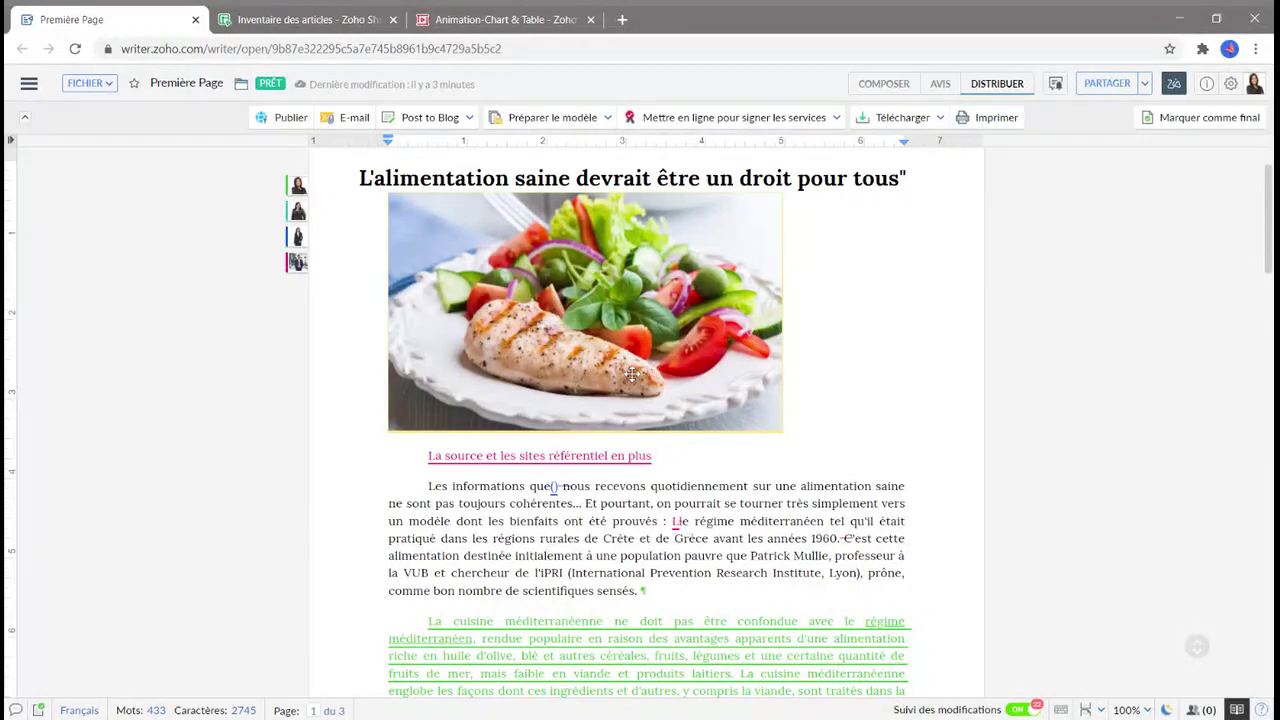
On the Inventaire tab, look up DEVISE and recommit G2's =DEVISE(800;"USD";"EUR") as 663,28.
click(326, 15)
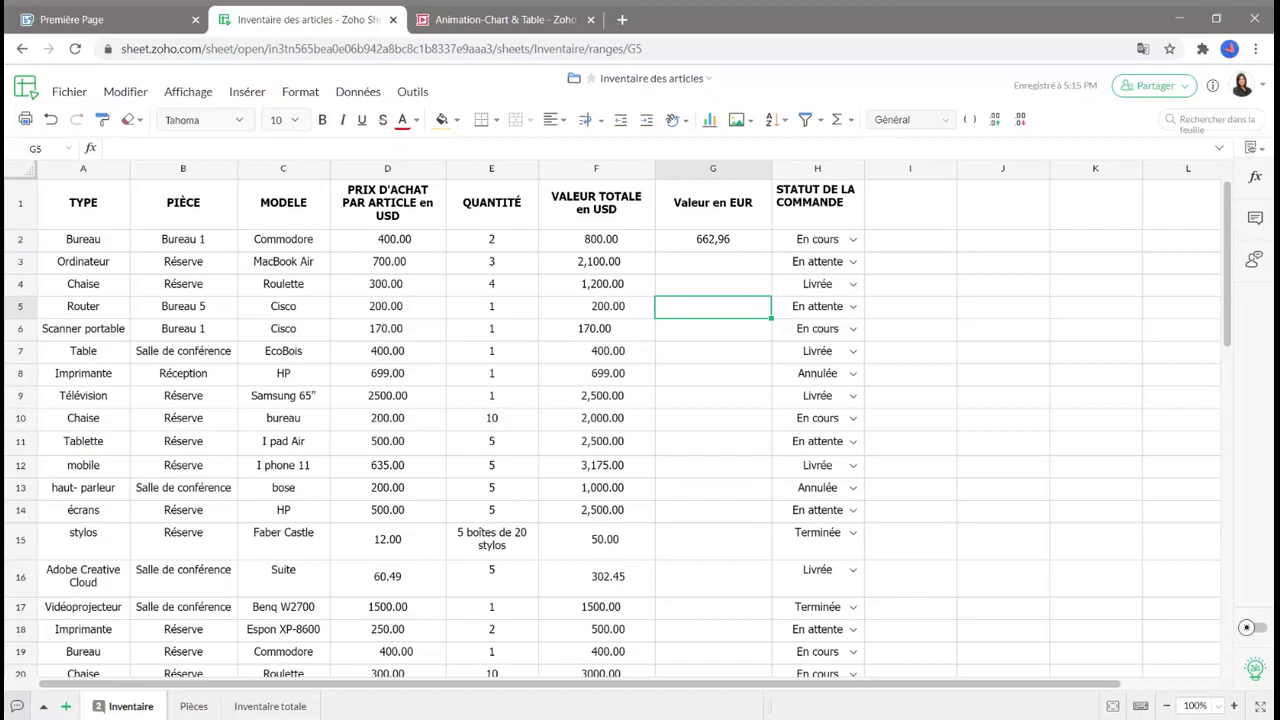
click(1257, 180)
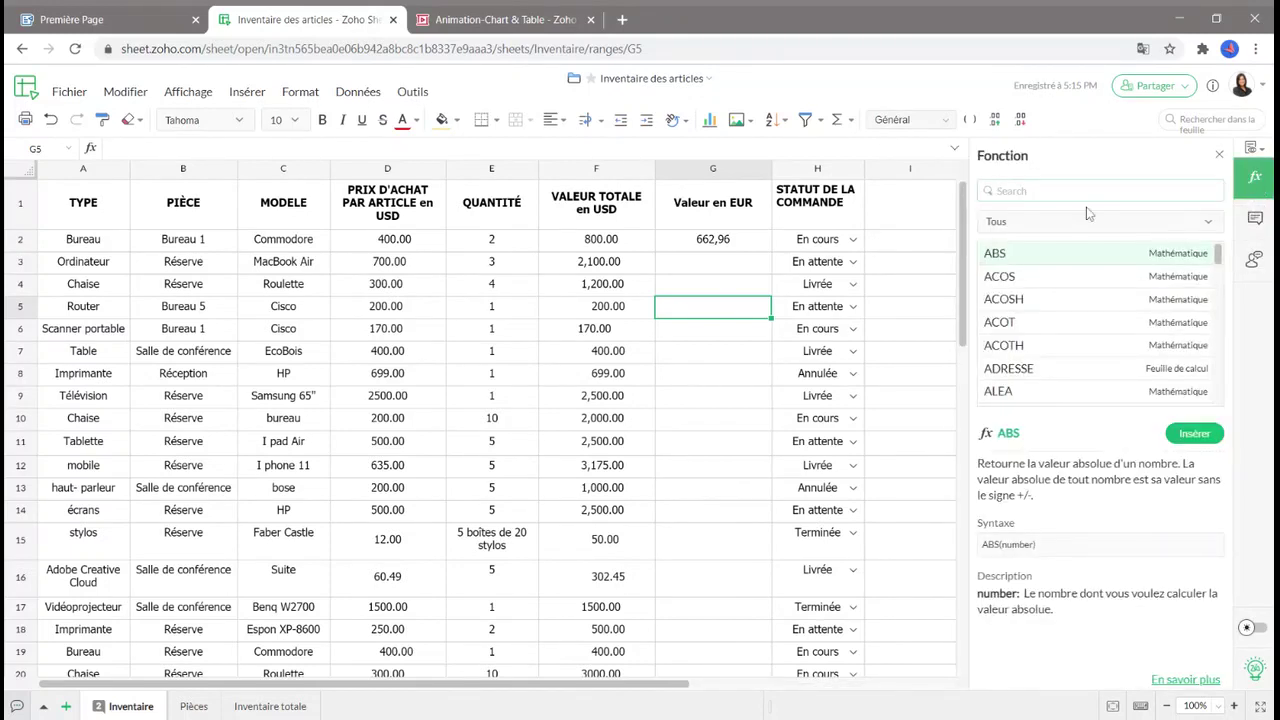
text(Devise)
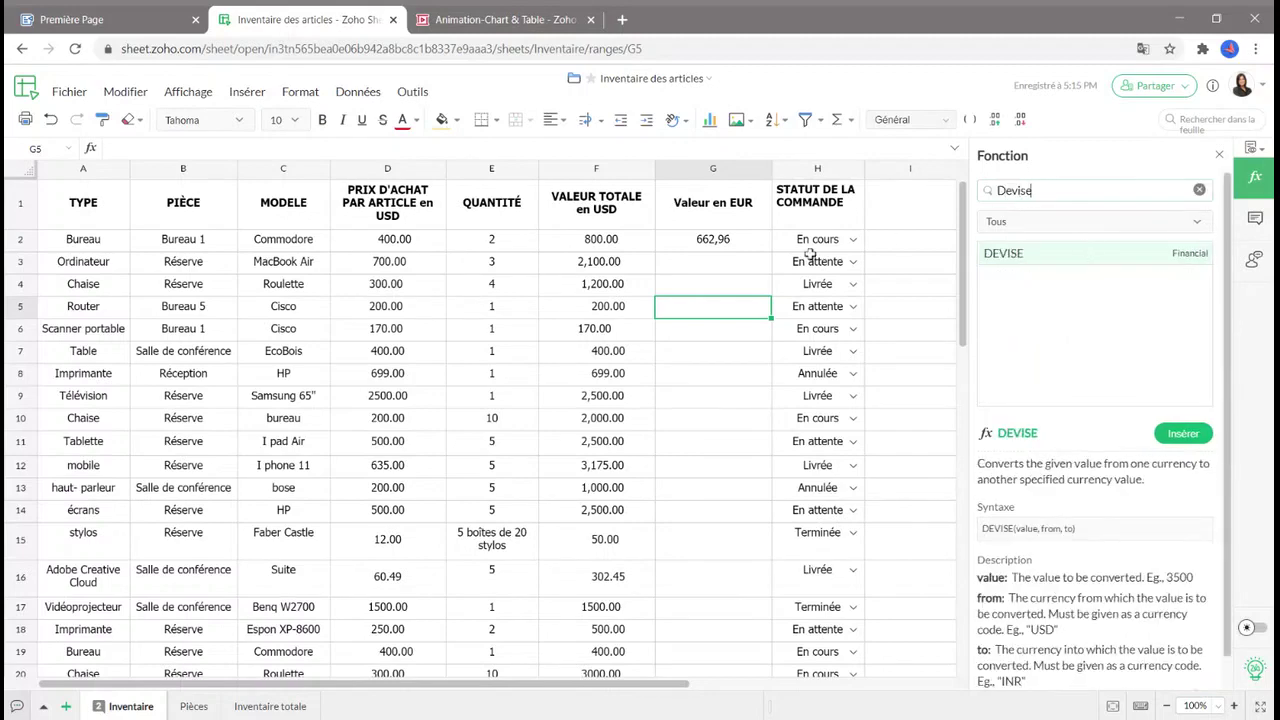
double_click(738, 241)
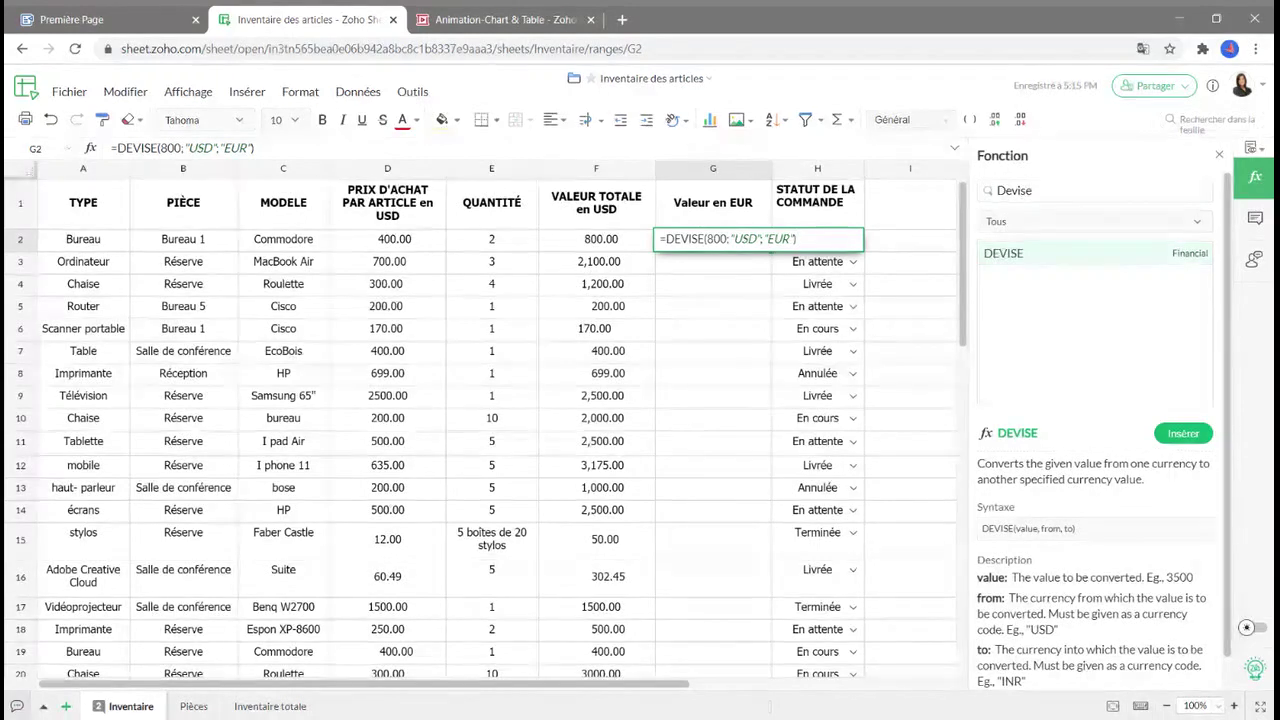
click(683, 307)
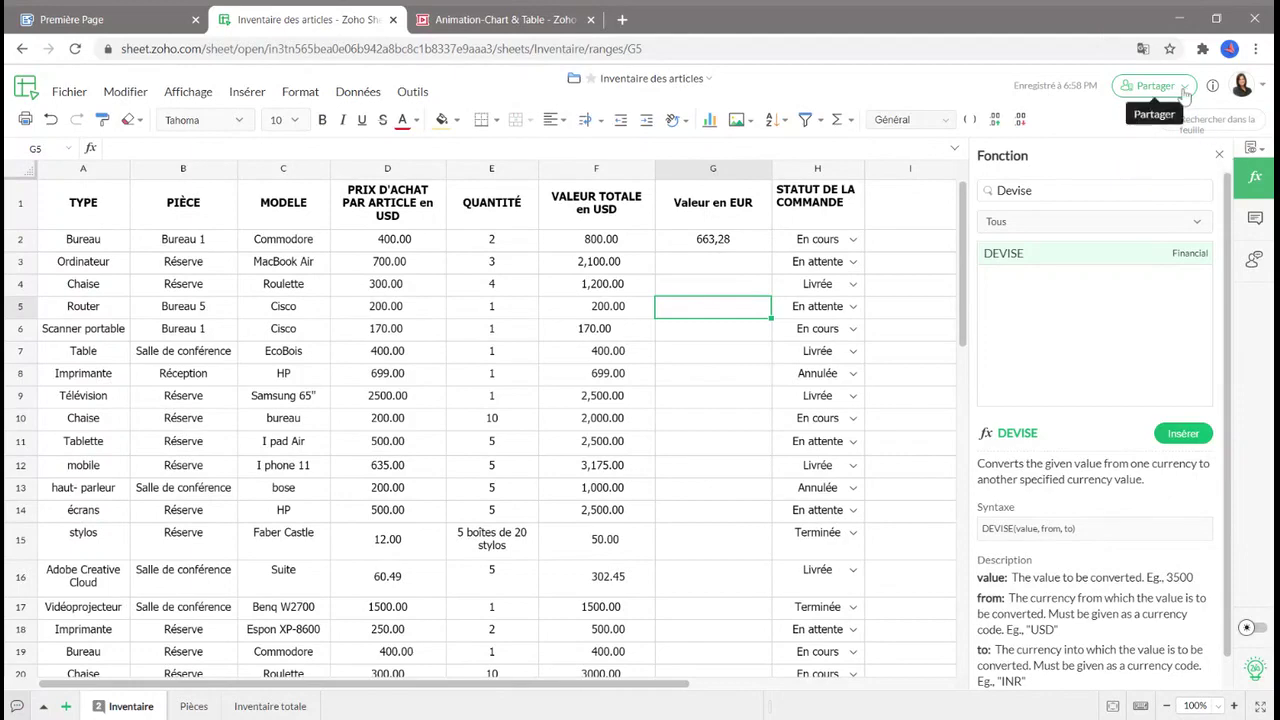
click(1152, 86)
click(1205, 139)
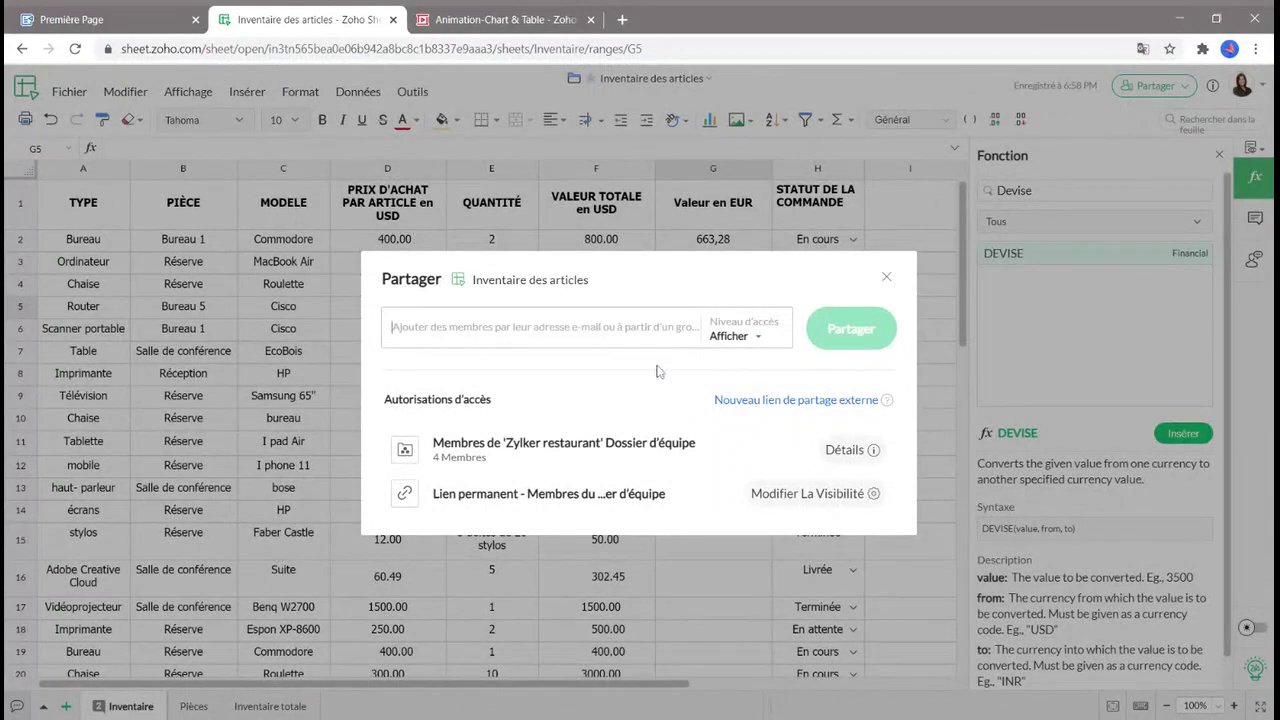
click(750, 338)
scroll(753, 444, down, 1)
scroll(753, 444, up, 1)
click(643, 400)
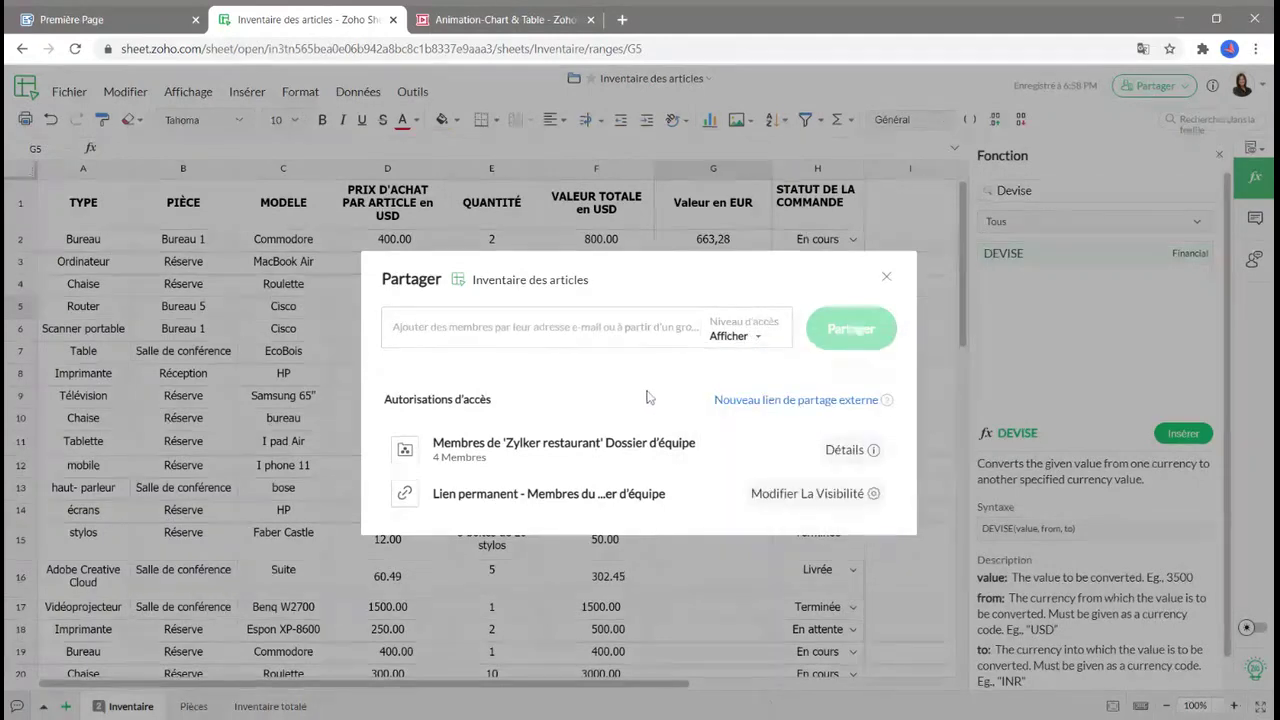
click(886, 277)
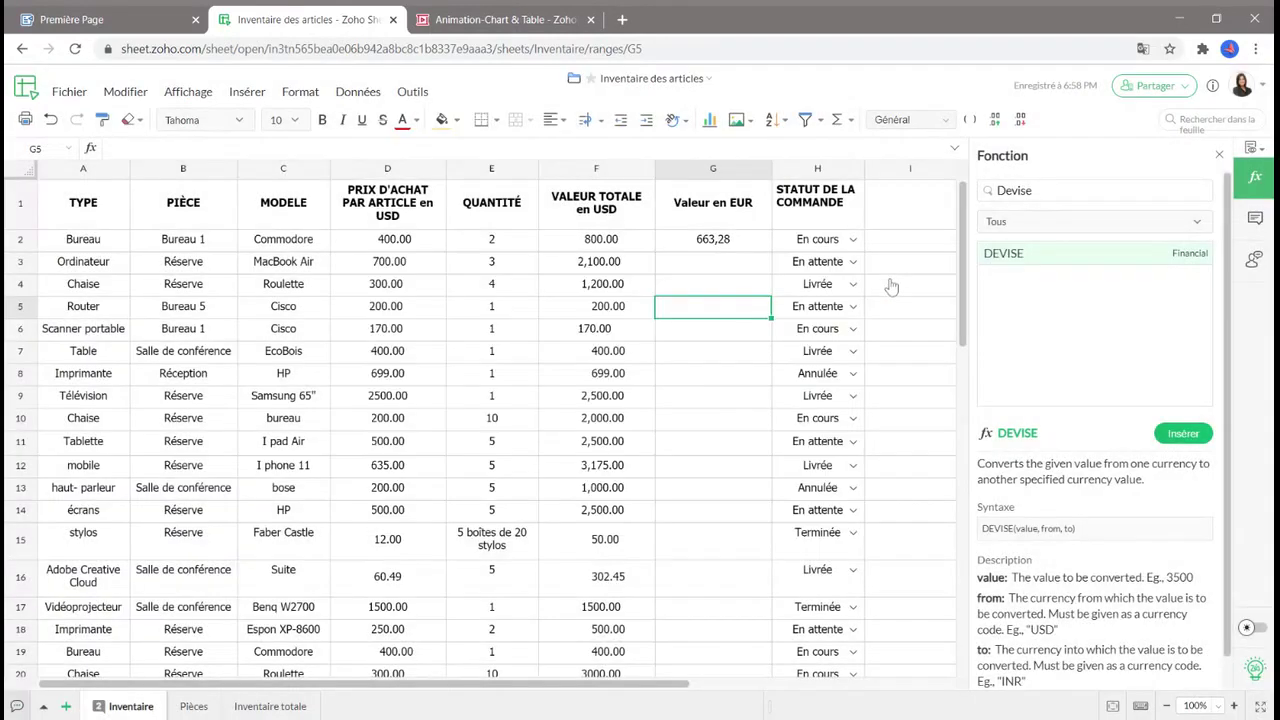
Open the Commentaires panel and go to the Cisco routers thread on C5.
click(1256, 222)
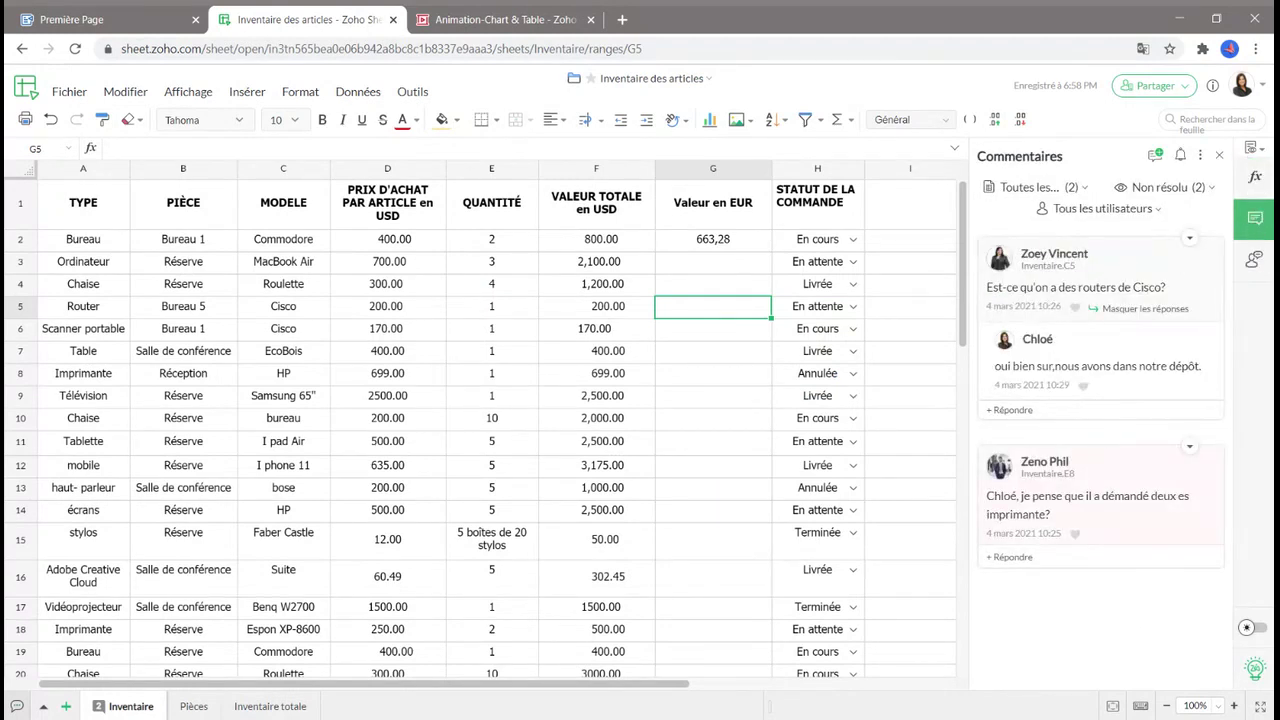
click(1083, 330)
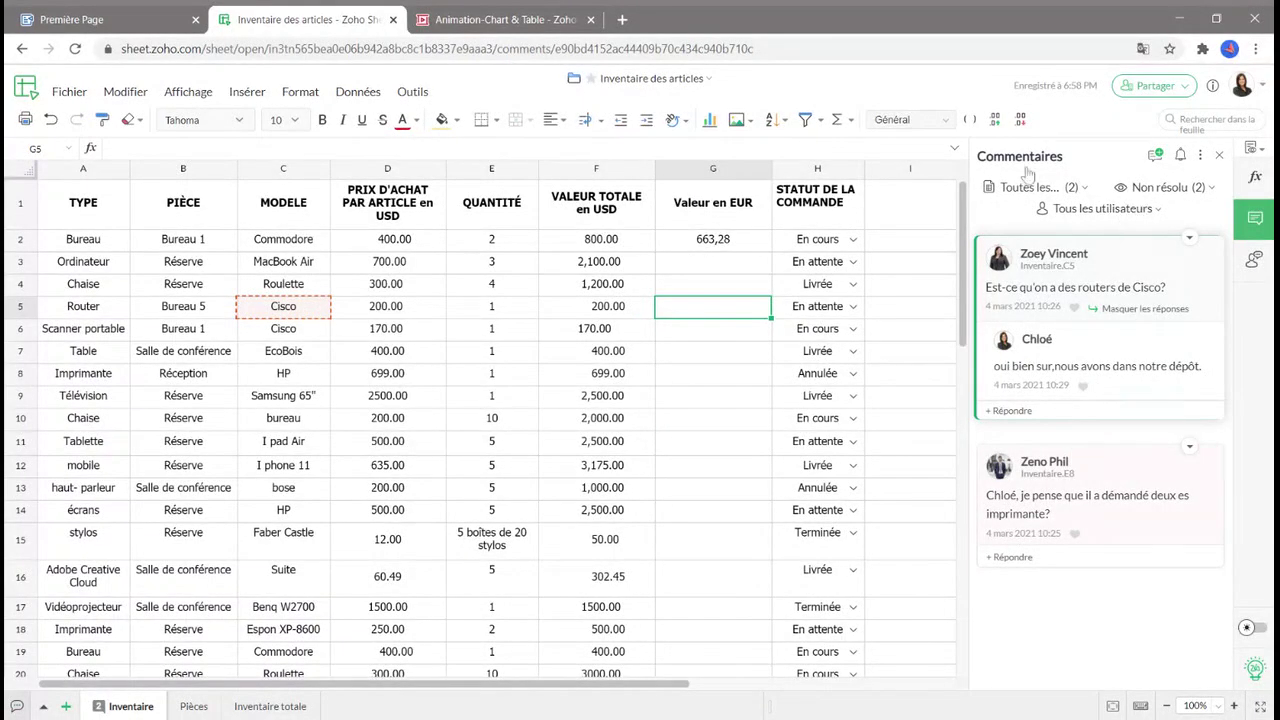
Browse the Inventaire des articles version history back to version #46 of 4 mars 2021, then close it.
click(68, 92)
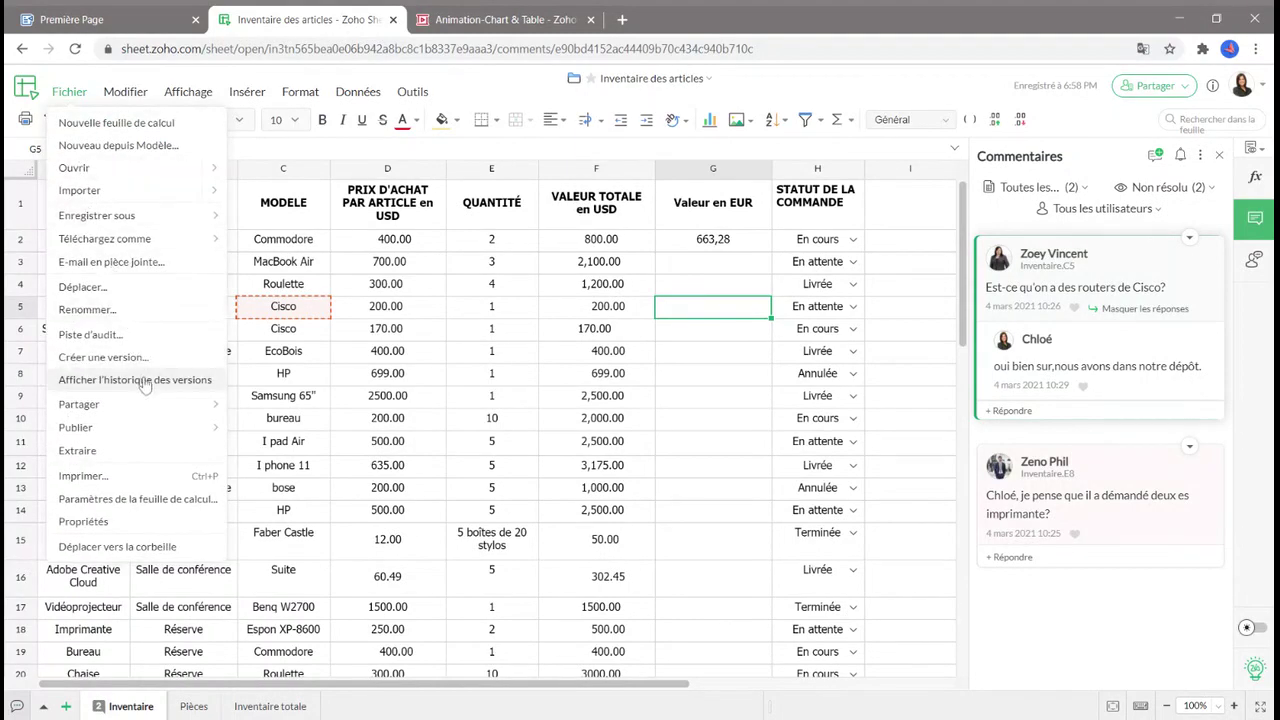
mouse_move(143, 232)
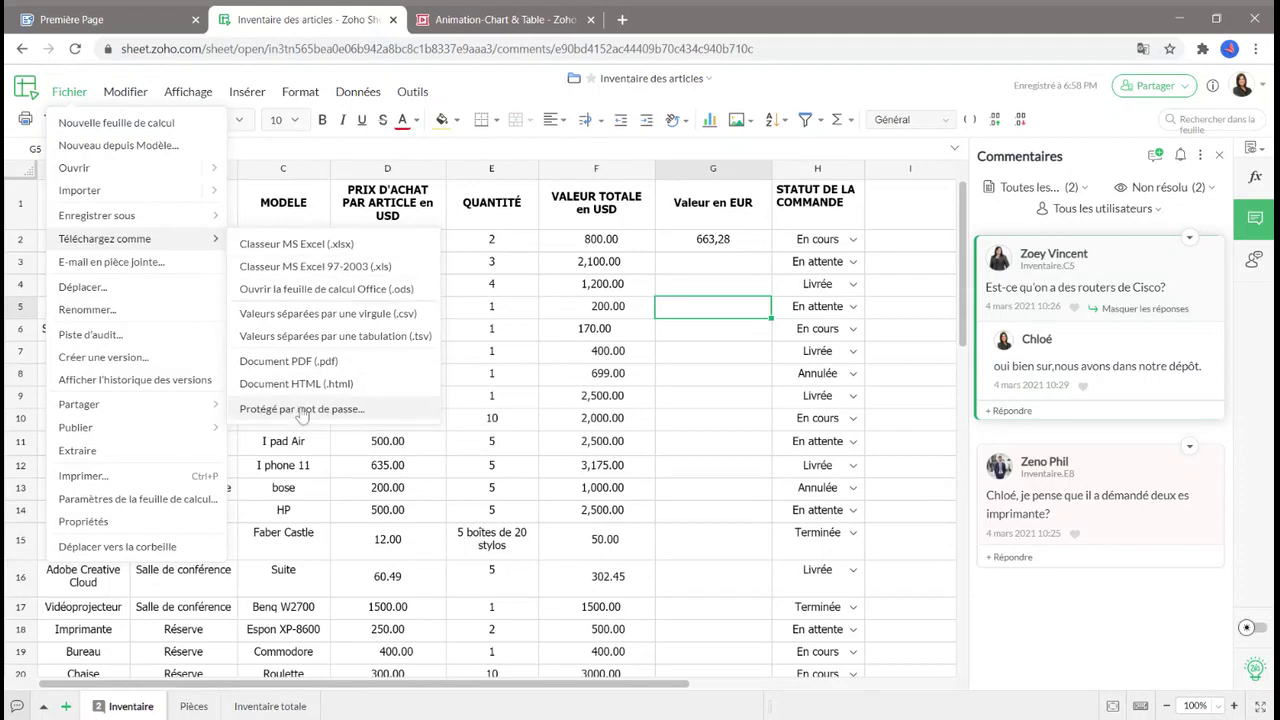
click(152, 381)
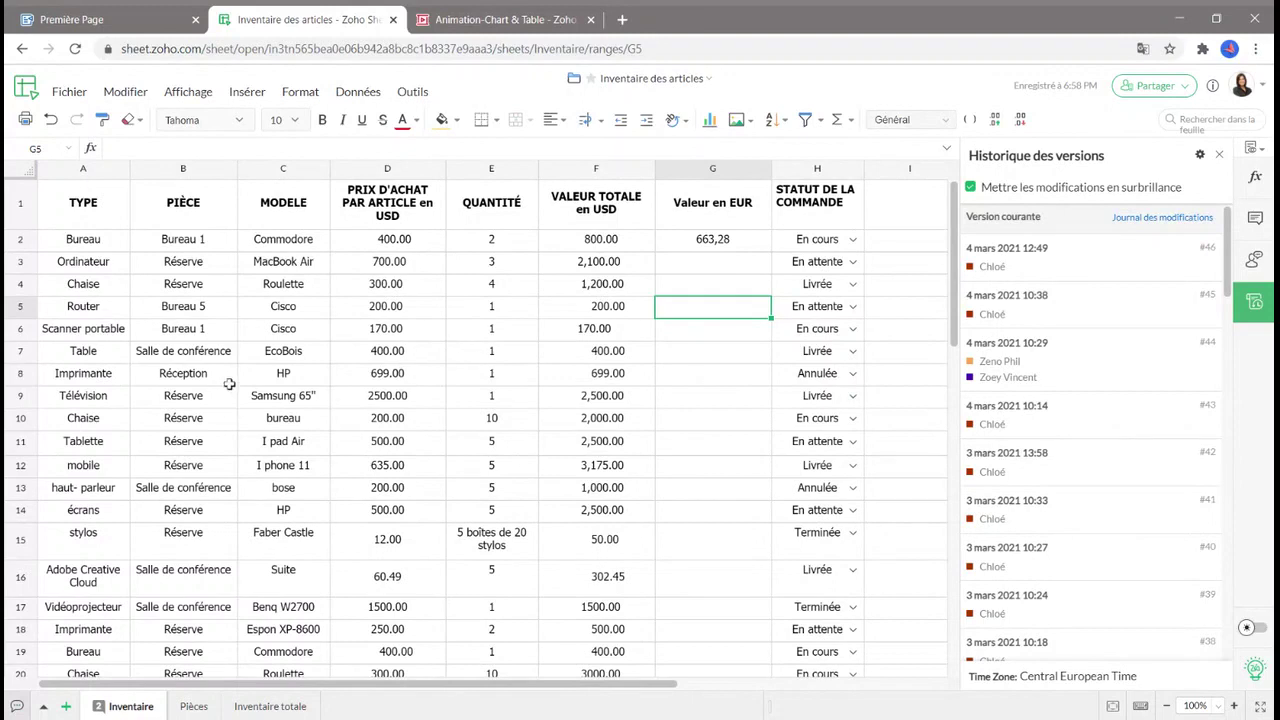
click(1219, 155)
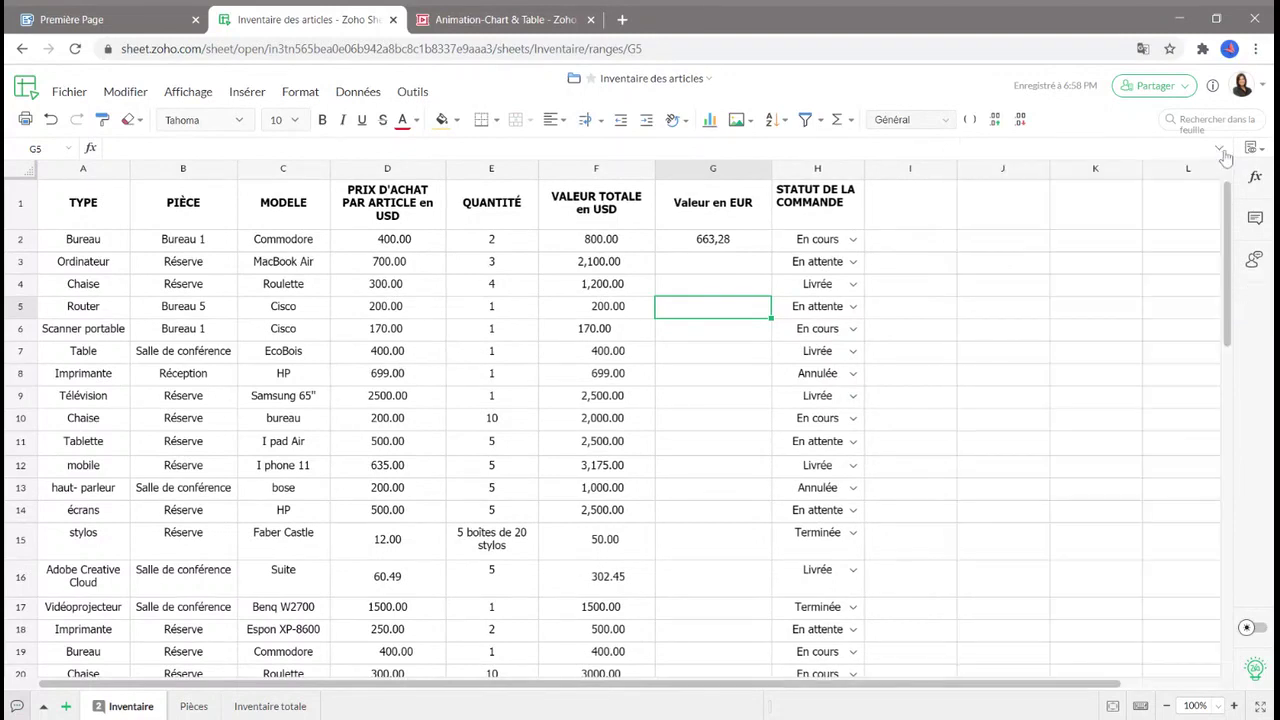
Look over the Partager sharing and publishing options, then go to the Animation-Chart & Table presentation in Zoho Show.
click(1155, 86)
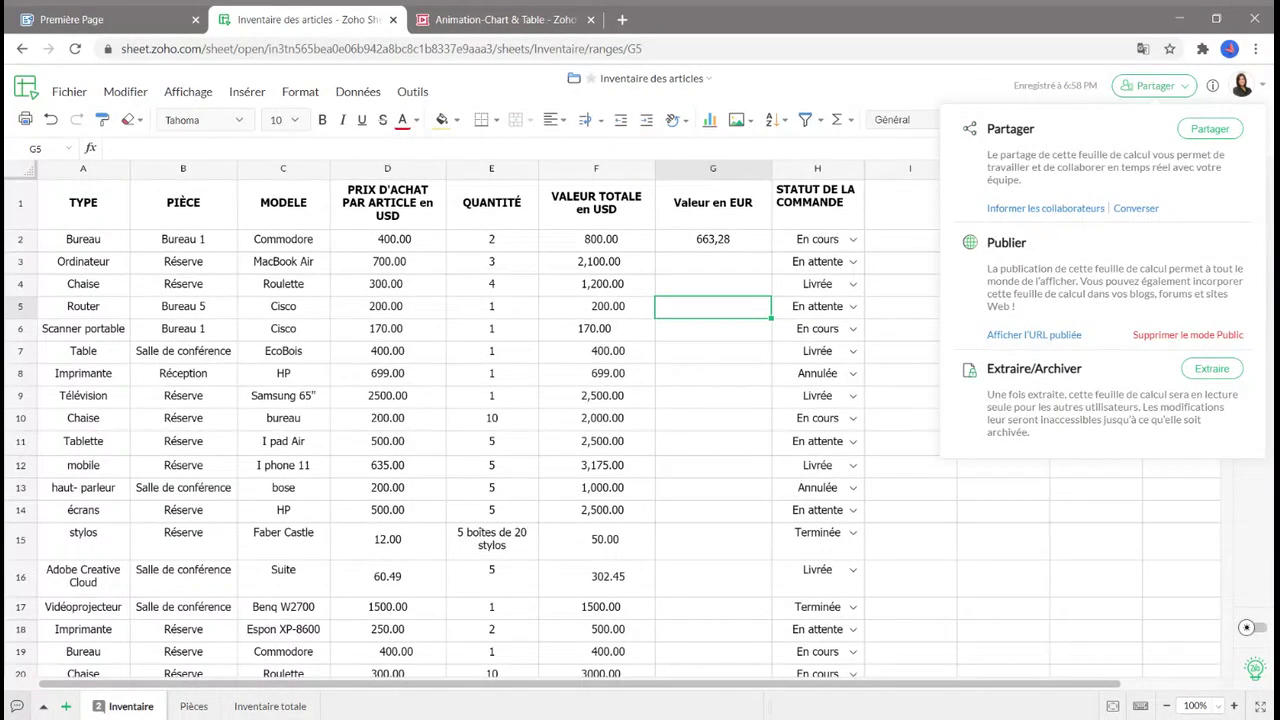
click(497, 22)
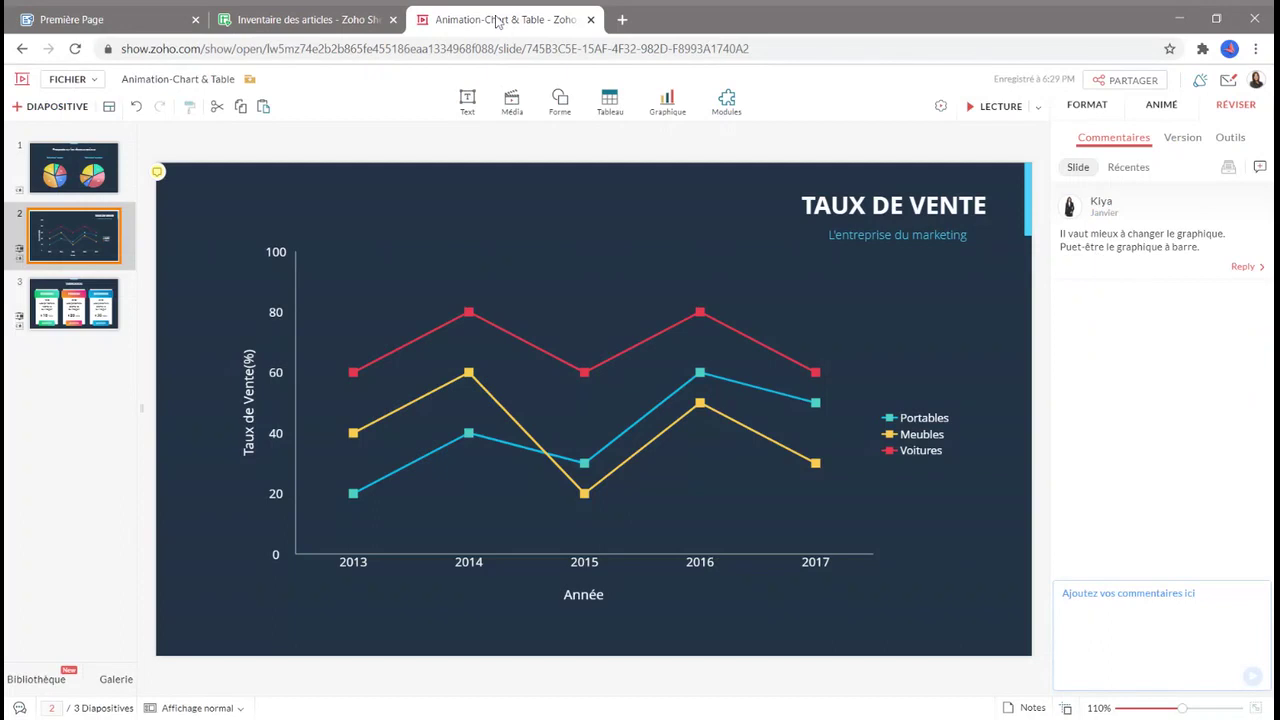